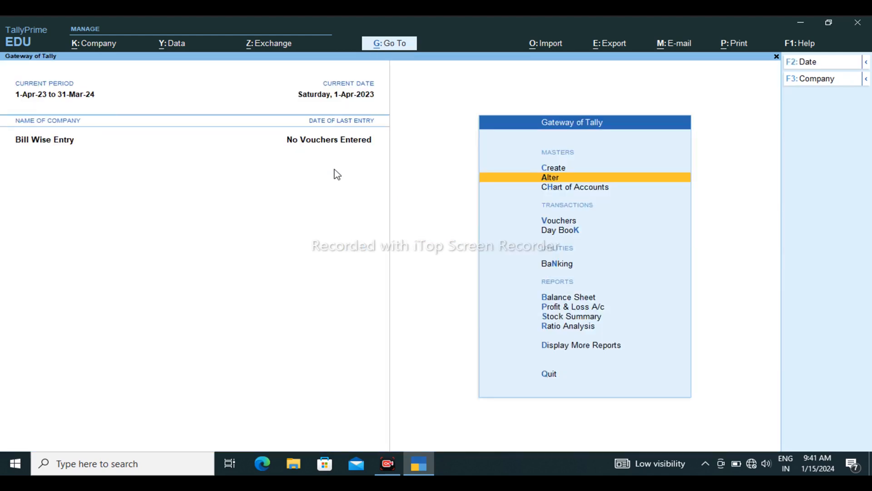
# Open a new purchase voucher and leave its supplier invoice number and date blank
pyautogui.press('Down')
pyautogui.press('Down')
pyautogui.press('Down')
pyautogui.press('Up')
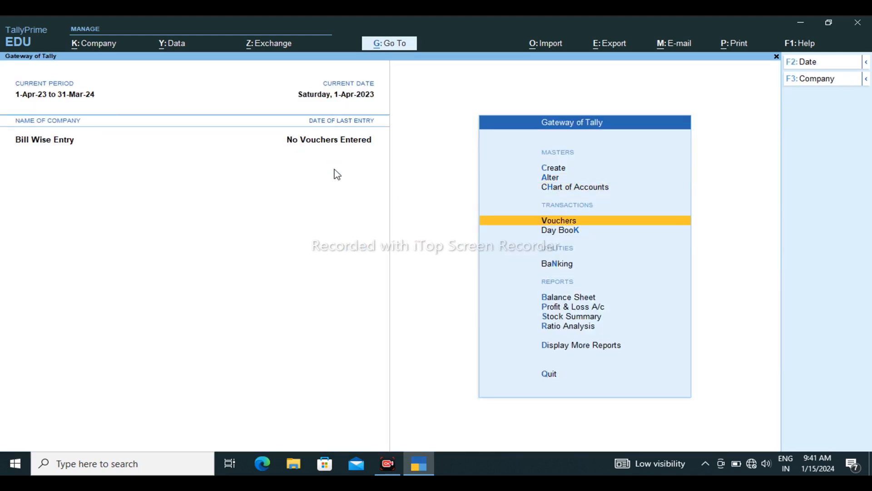
pyautogui.press('Return')
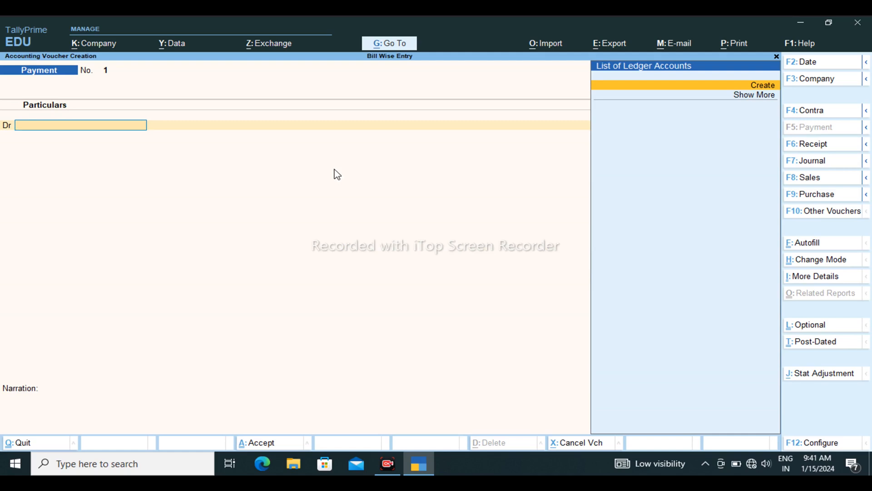
pyautogui.press('F9')
pyautogui.press('Return')
pyautogui.press('Return')
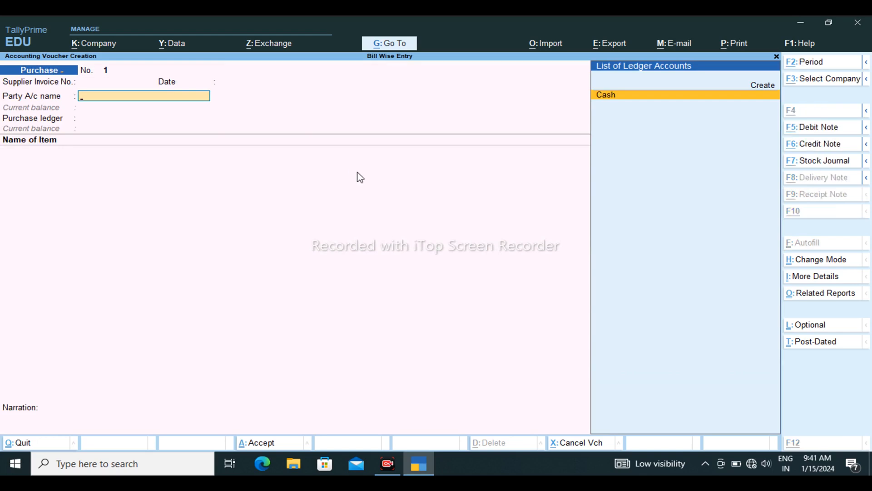
# Create the party ledger Ram Pvt Ltd under Sundry Creditors with bill-by-bill balances maintained, as the voucher's party account
pyautogui.hotkey('alt', 'c')
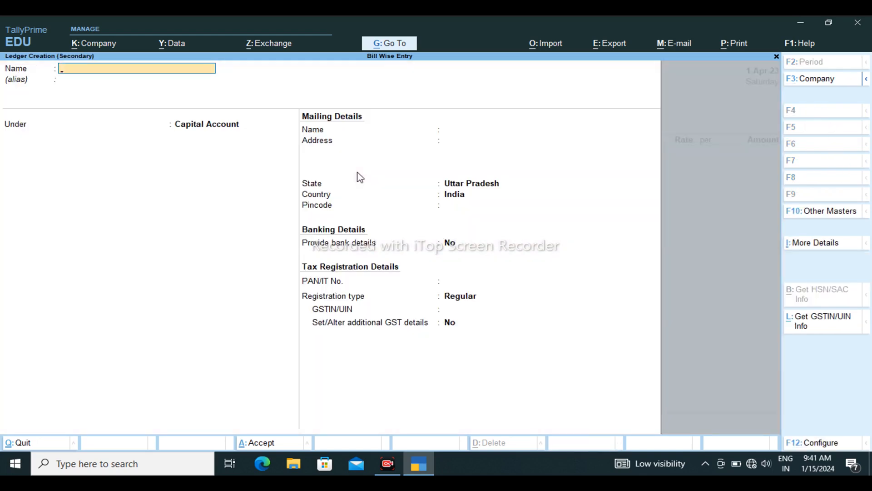
pyautogui.write('Ram Pvt Ltd')
pyautogui.press('Return')
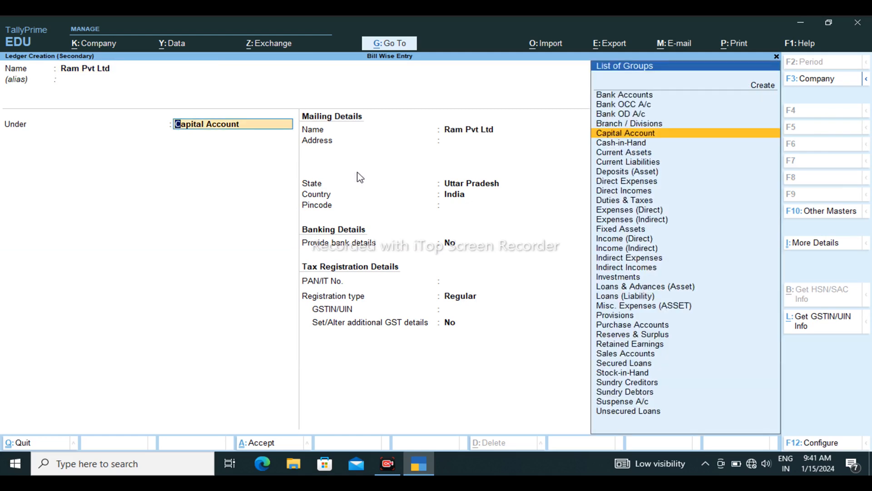
pyautogui.write('S')
pyautogui.press('Up')
pyautogui.press('Up')
pyautogui.press('Up')
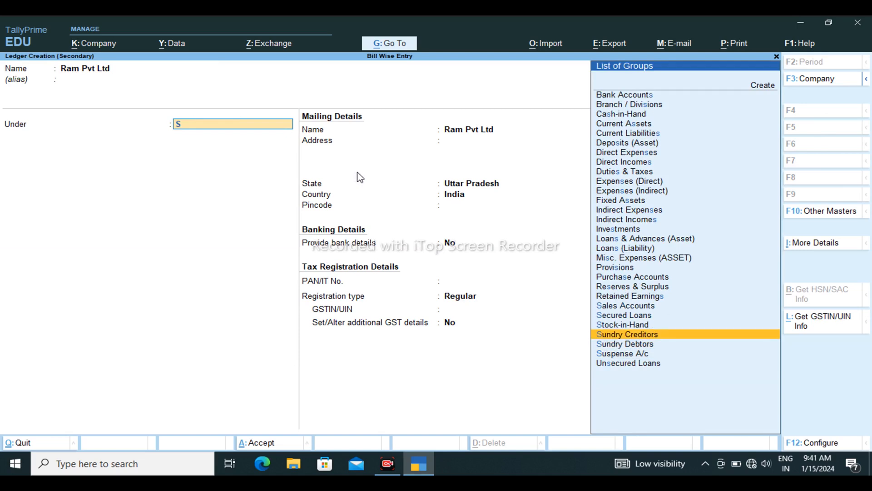
pyautogui.press('Return')
pyautogui.hotkey('ctrl', 'a')
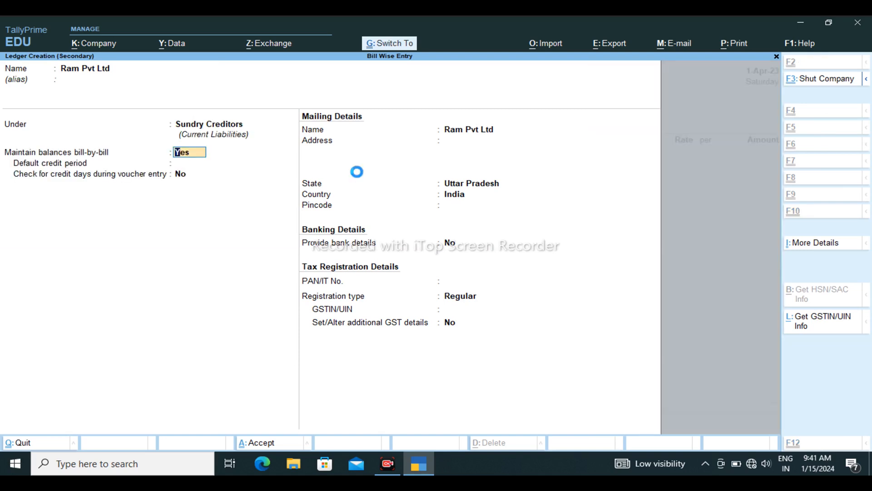
pyautogui.press('Return')
pyautogui.hotkey('ctrl', 'a')
pyautogui.hotkey('ctrl', 'a')
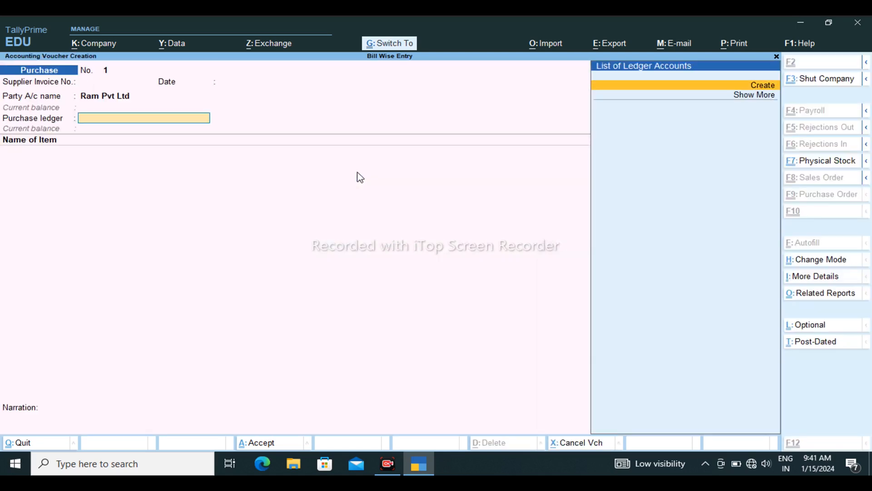
# Create the purchase ledger Purchases under Purchase Accounts for this voucher
pyautogui.press('Return')
pyautogui.write('Purcj')
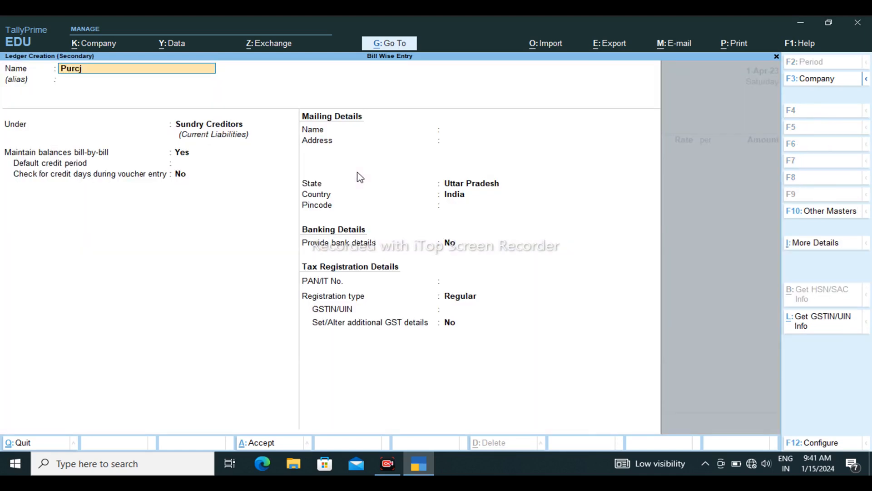
pyautogui.press('BackSpace')
pyautogui.write('hases')
pyautogui.press('Return')
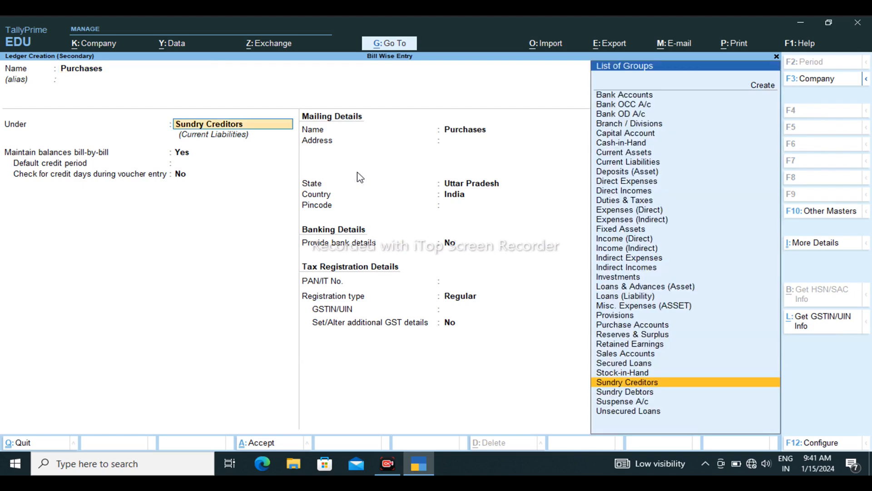
pyautogui.write('Pu')
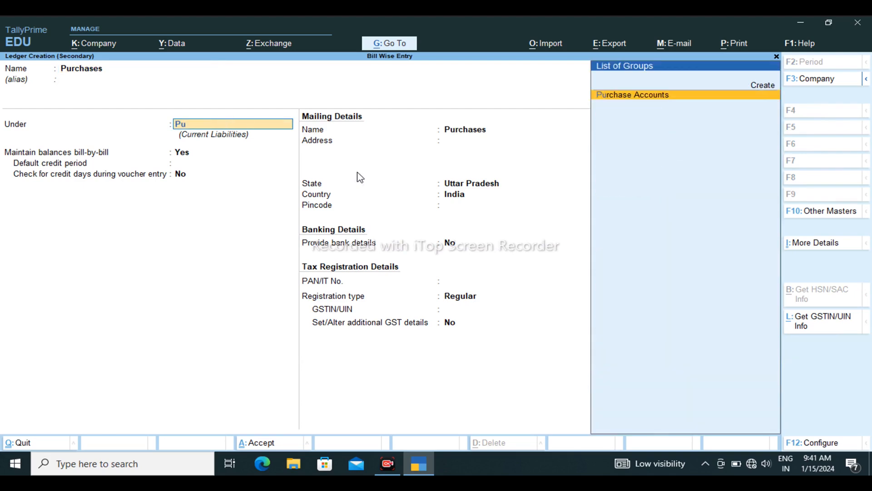
pyautogui.press('Return')
pyautogui.hotkey('ctrl', 'a')
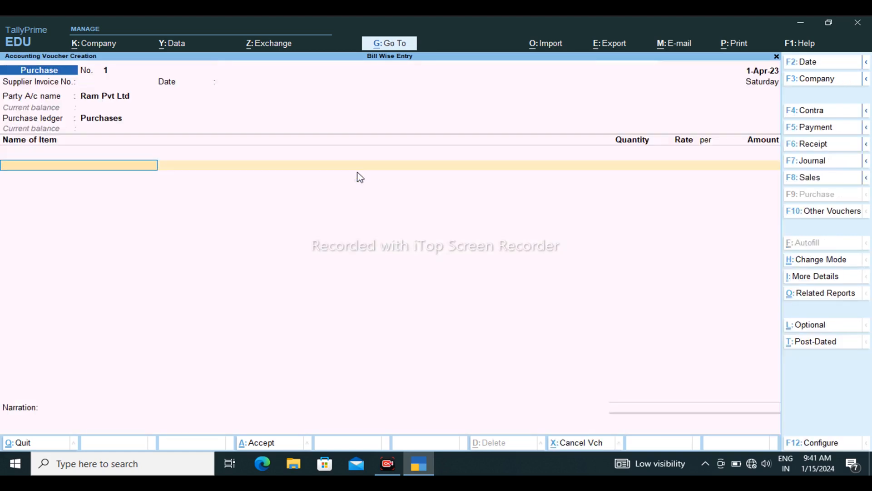
# Start a new stock item named Printer under the Primary group
pyautogui.hotkey('alt', 'c')
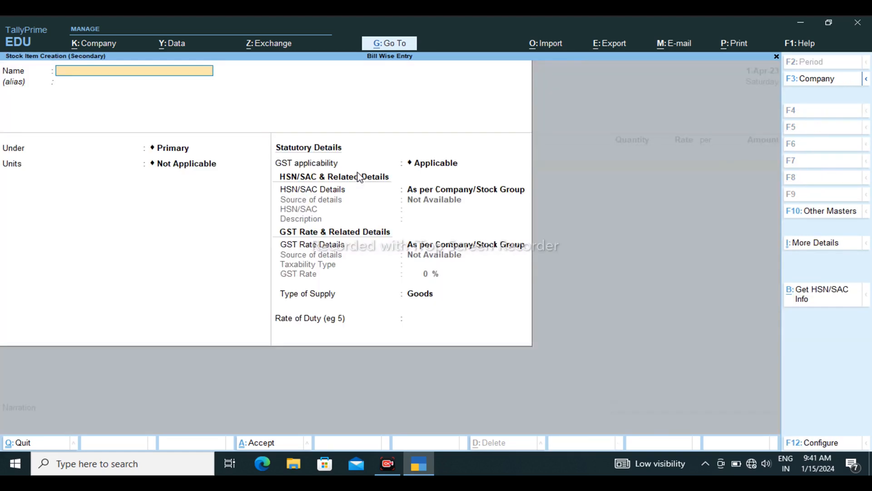
pyautogui.write('Printer')
pyautogui.press('Return')
pyautogui.press('Return')
pyautogui.press('Return')
# Create the simple unit nos with 0 decimal places and assign it to the Printer item
pyautogui.press('Up')
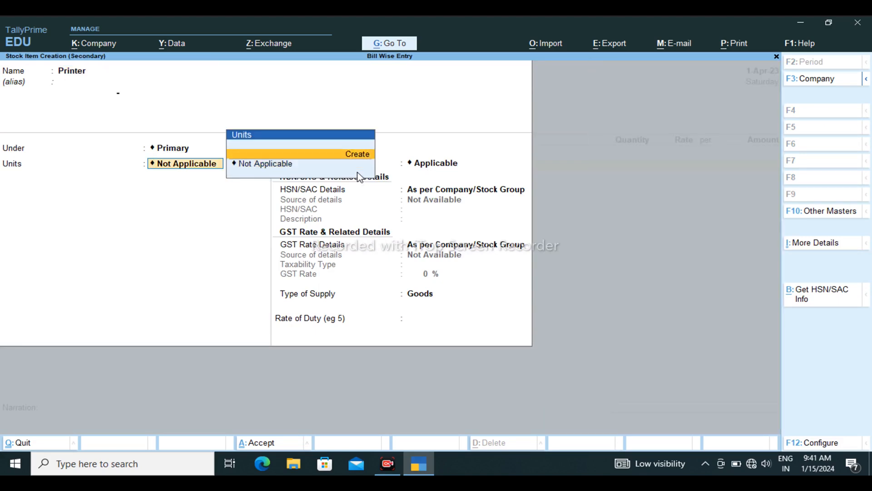
pyautogui.press('Return')
pyautogui.write('nos')
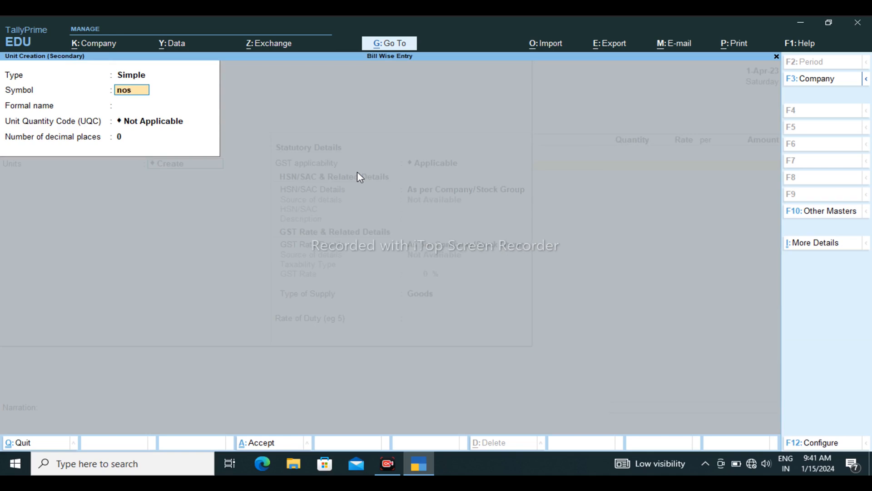
pyautogui.press('Return')
pyautogui.press('Return')
pyautogui.press('Return')
pyautogui.press('Return')
pyautogui.press('Return')
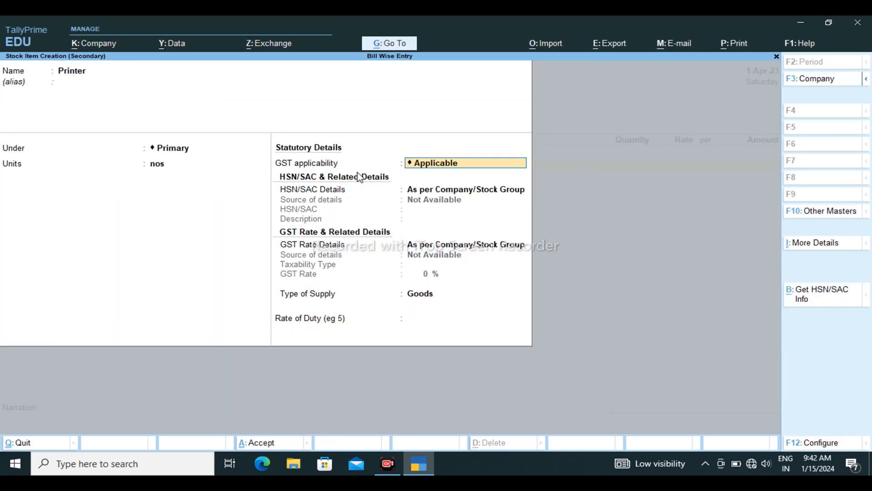
# Save the Printer item with its default GST details and enter 20 nos at a rate of 12,000
pyautogui.press('Return')
pyautogui.press('Return')
pyautogui.press('Return')
pyautogui.press('Return')
pyautogui.press('Return')
pyautogui.press('Return')
pyautogui.write('20')
pyautogui.press('Return')
pyautogui.write('12,000')
pyautogui.press('Return')
pyautogui.press('Return')
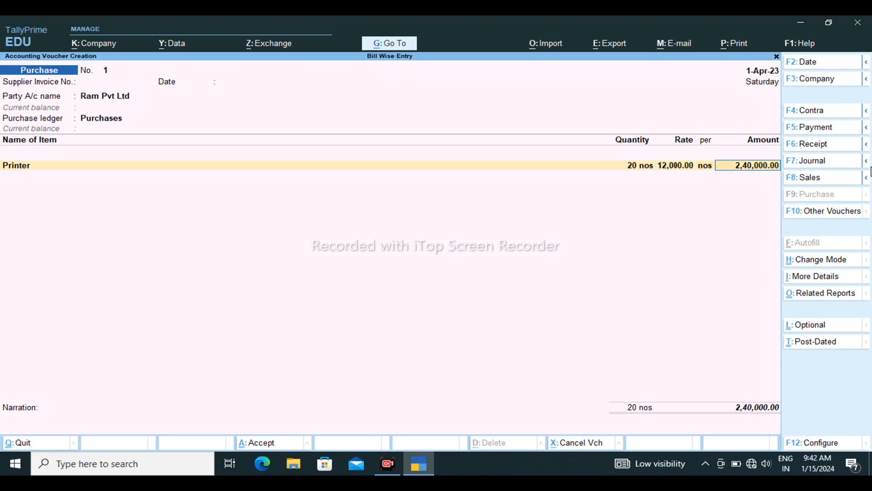
# End the item list and set Provide GST/e-Way Bill details to No
pyautogui.press('Return')
pyautogui.press('Return')
pyautogui.press('Up')
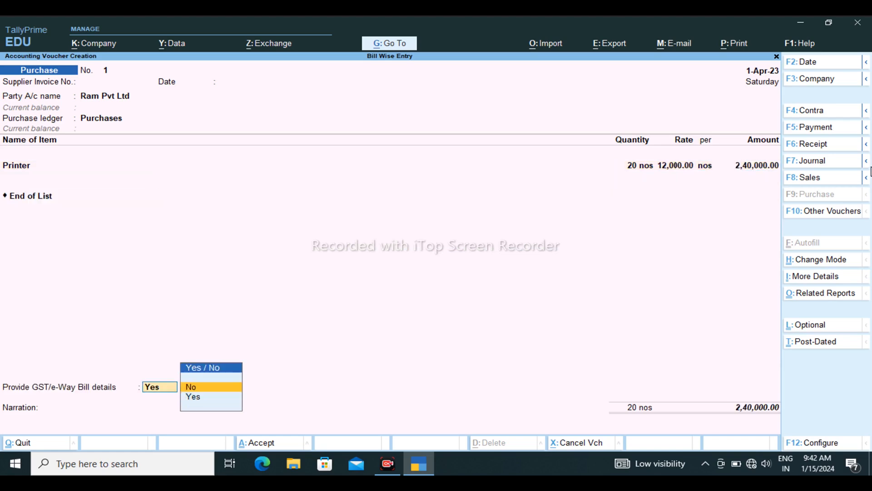
pyautogui.press('Return')
pyautogui.press('Return')
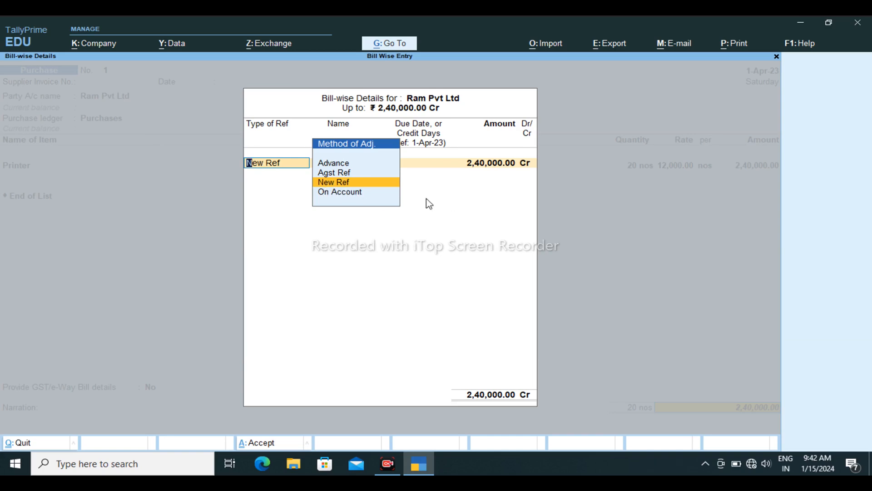
# Record the full amount as a New Ref in Ram Pvt Ltd's bill-wise details and save the purchase voucher
pyautogui.press('Return')
pyautogui.press('Return')
pyautogui.press('Return')
pyautogui.press('Return')
pyautogui.press('Return')
pyautogui.press('Return')
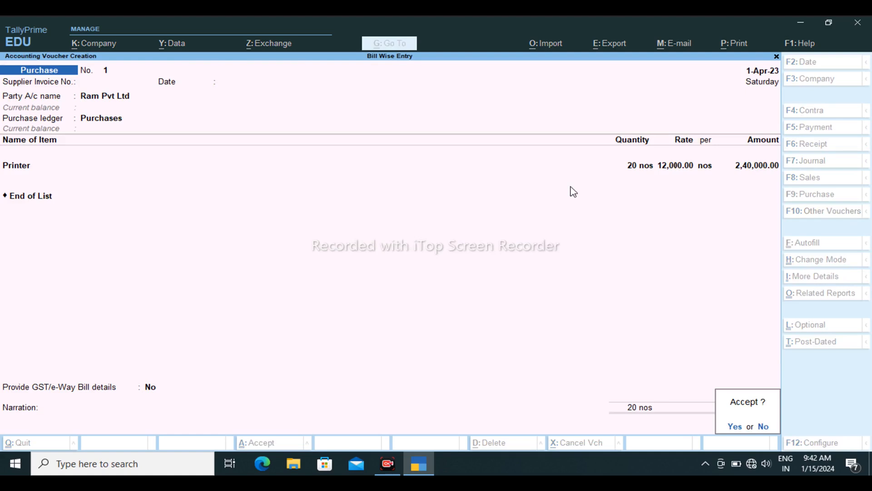
pyautogui.press('y')
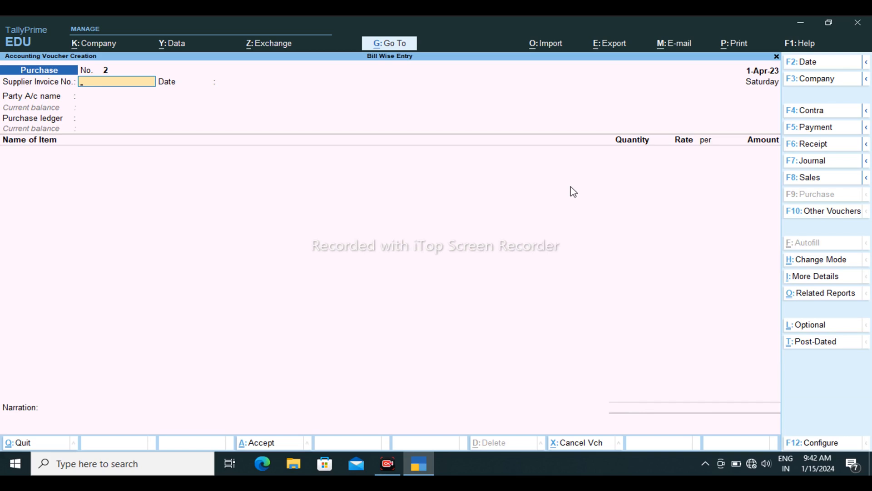
# Change the mode of the new purchase voucher to Accounting Invoice
pyautogui.hotkey('ctrl', 'h')
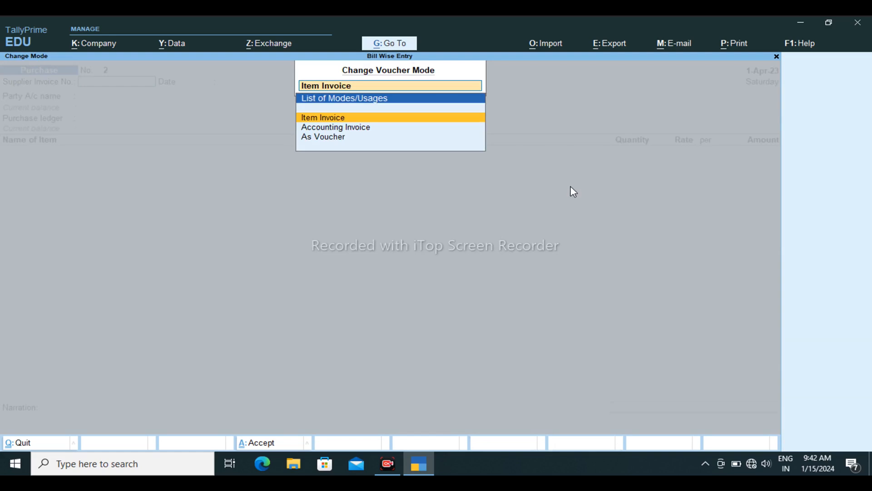
pyautogui.press('Down')
pyautogui.press('Return')
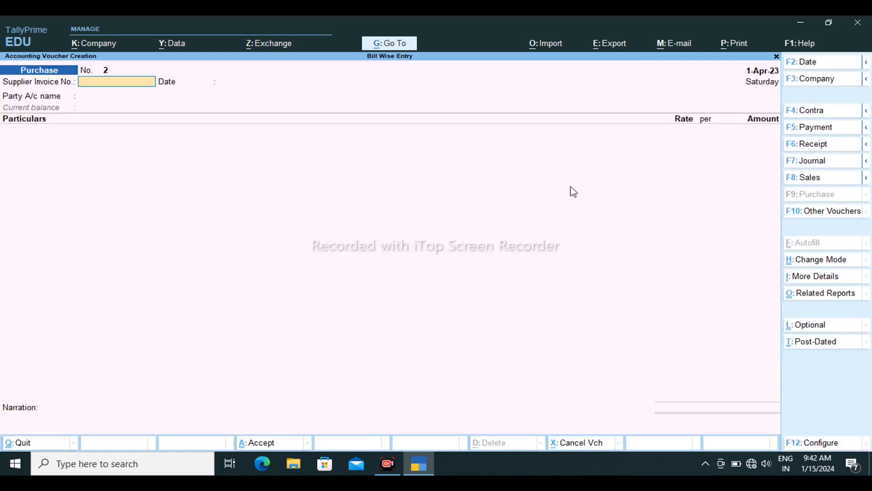
# Set Ram Pvt Ltd as the party account, leaving the receipt details blank, and return to the first particulars line
pyautogui.press('Down')
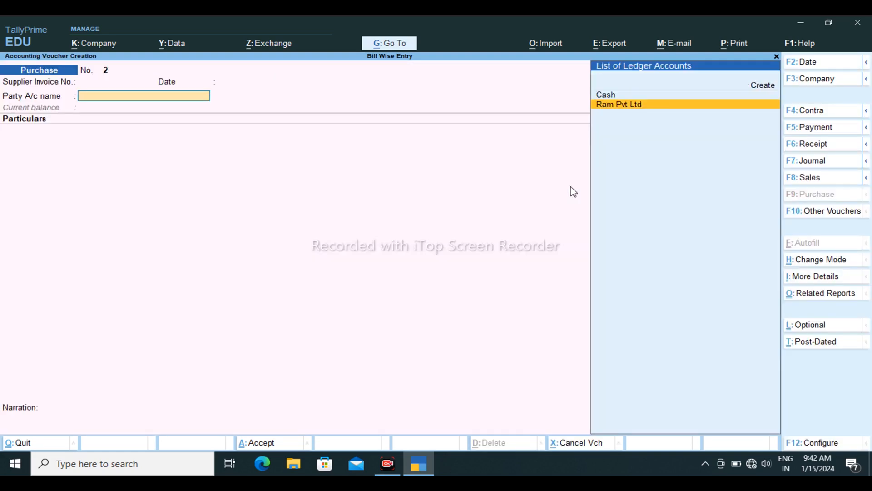
pyautogui.press('Return')
pyautogui.press('Return')
pyautogui.press('Return')
pyautogui.press('Return')
pyautogui.press('Return')
pyautogui.press('Return')
pyautogui.press('Return')
pyautogui.press('Return')
pyautogui.press('Return')
pyautogui.press('Return')
pyautogui.press('Return')
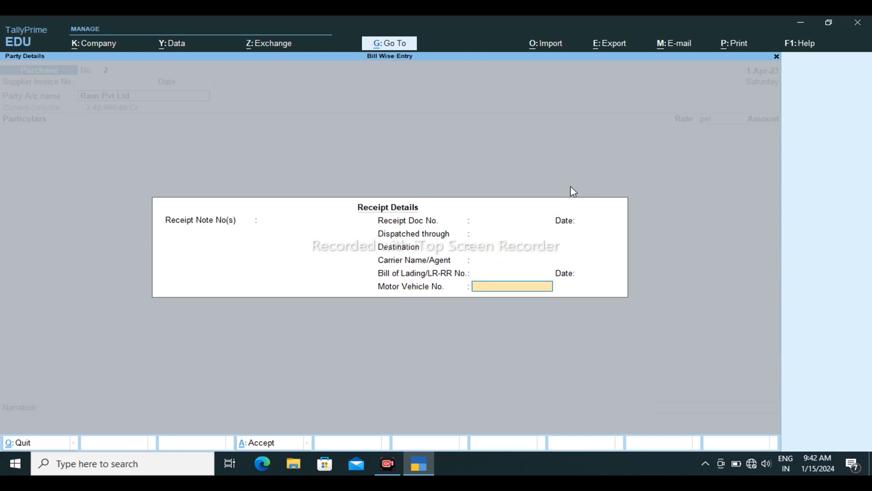
pyautogui.press('Return')
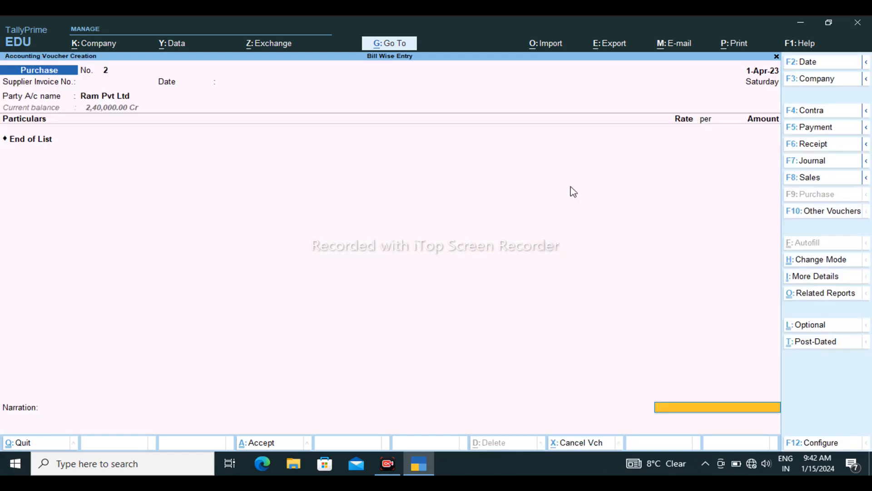
pyautogui.press('BackSpace')
# Create a ledger named Machineary under Fixed Assets for the voucher's first particulars line
pyautogui.press('Up')
pyautogui.press('Up')
pyautogui.press('Up')
pyautogui.press('Up')
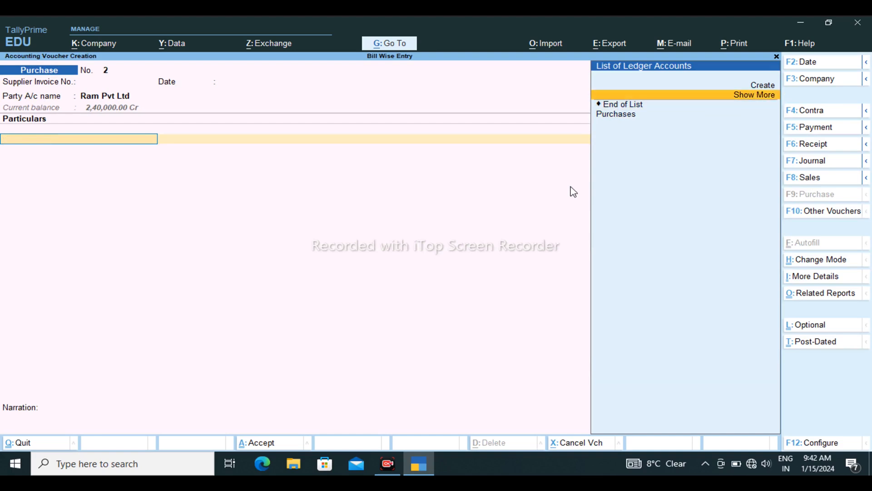
pyautogui.press('Up')
pyautogui.press('Up')
pyautogui.press('Up')
pyautogui.press('Down')
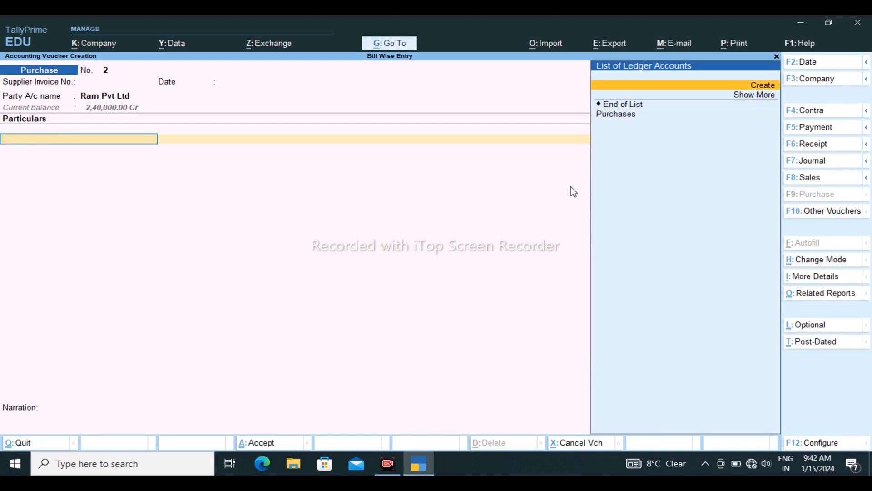
pyautogui.press('Return')
pyautogui.write('M')
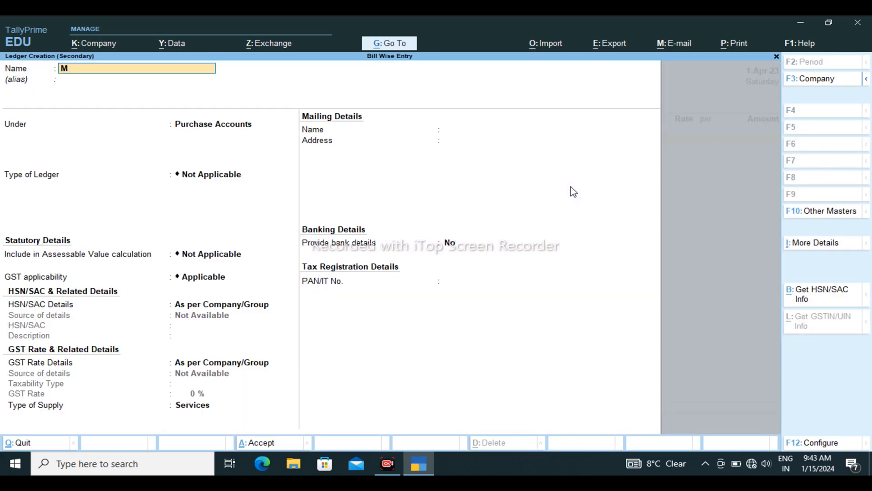
pyautogui.write('acha')
pyautogui.press('BackSpace')
pyautogui.press('BackSpace')
pyautogui.write('chineary')
pyautogui.press('Return')
pyautogui.write('Fi')
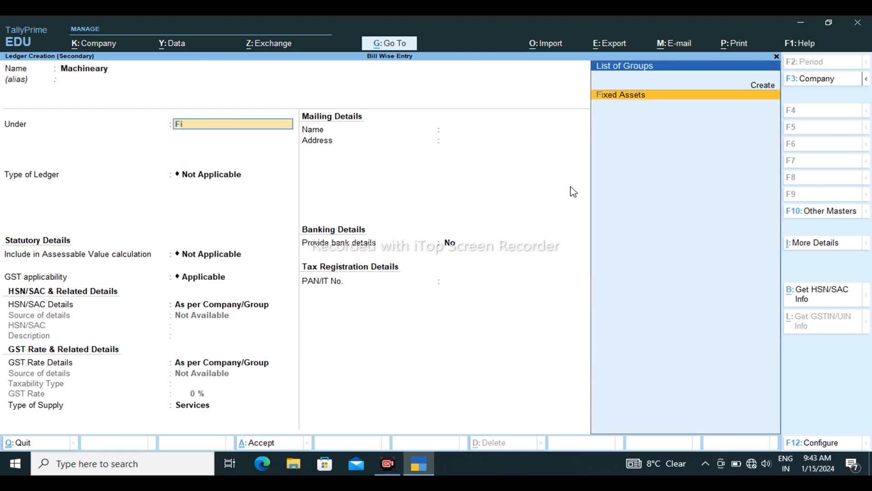
pyautogui.press('Return')
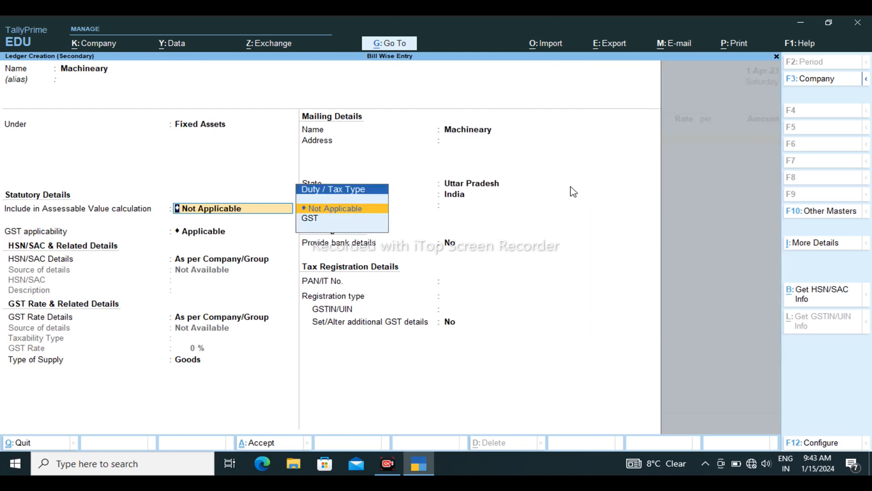
pyautogui.hotkey('ctrl', 'a')
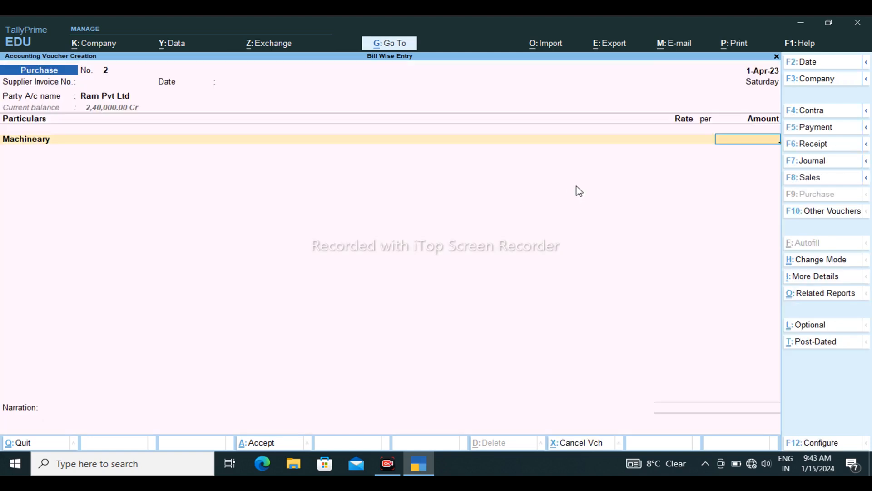
# Set the Machineary line's amount to 20000 and proceed to Ram Pvt Ltd's bill-wise details
pyautogui.write('20000')
pyautogui.press('Return')
pyautogui.press('Return')
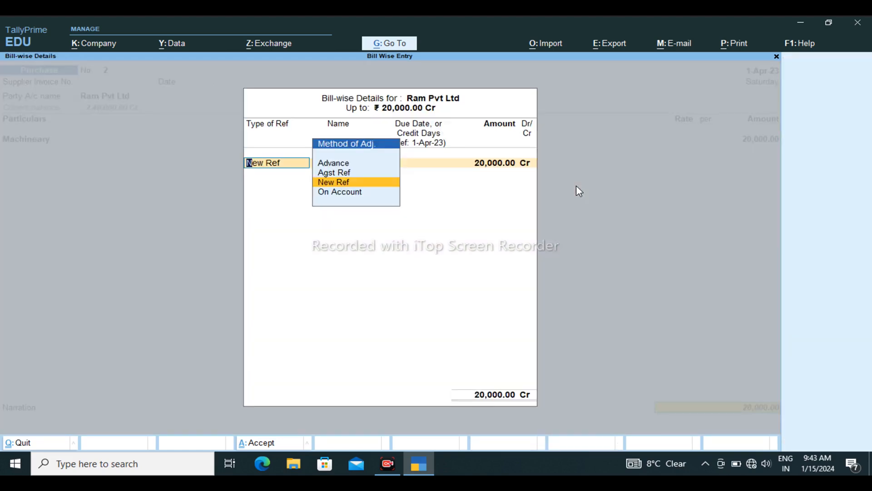
# Adjust the full 20,000 as an Agst Ref against Ram Pvt Ltd's pending bill 1 and save the purchase voucher
pyautogui.press('Up')
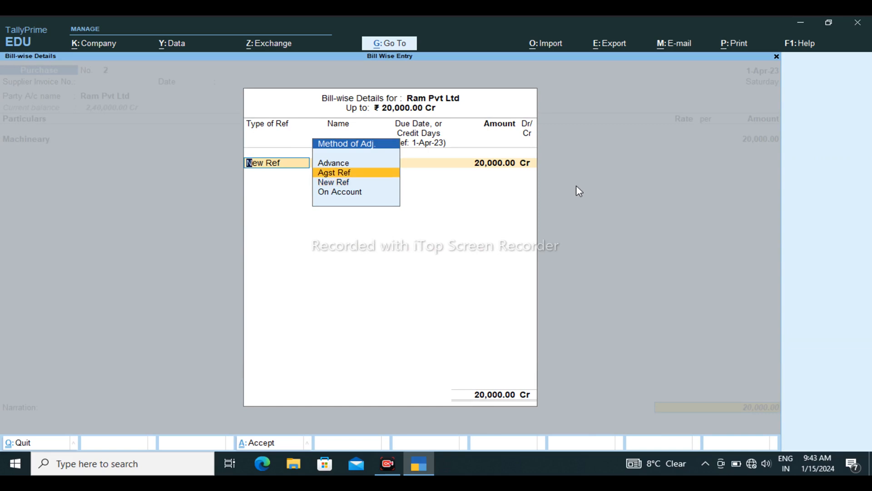
pyautogui.press('Return')
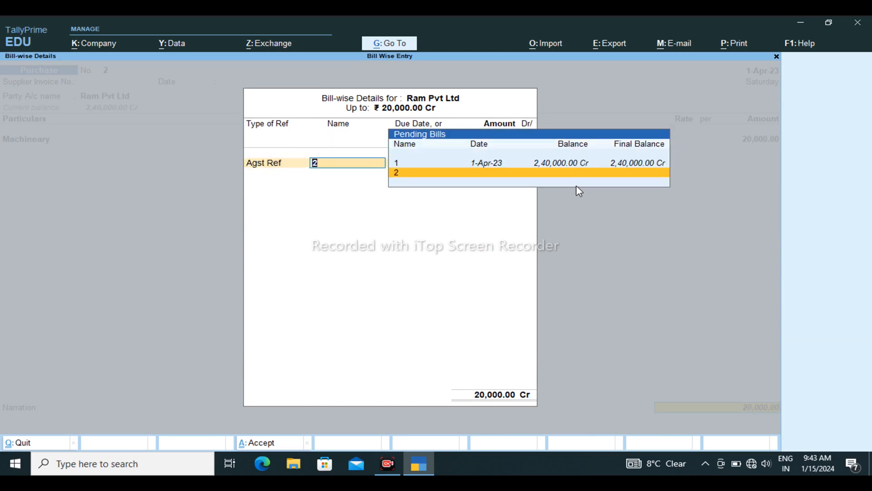
pyautogui.press('Up')
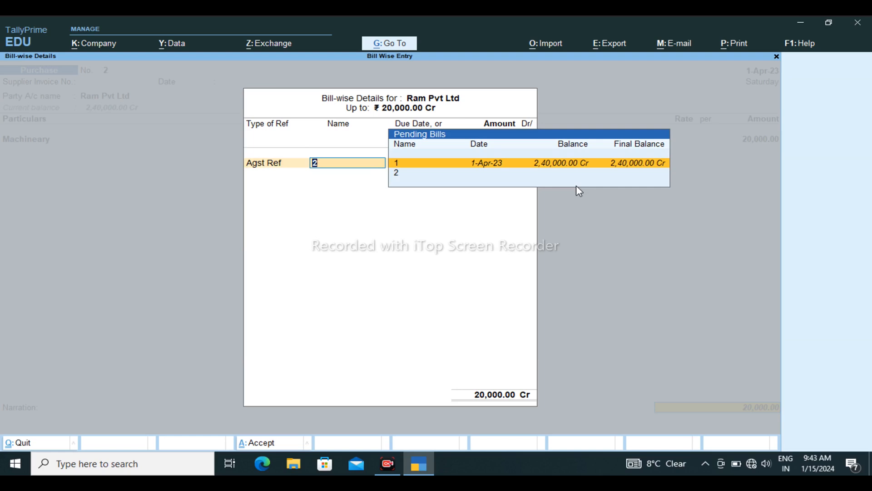
pyautogui.press('Return')
pyautogui.press('Return')
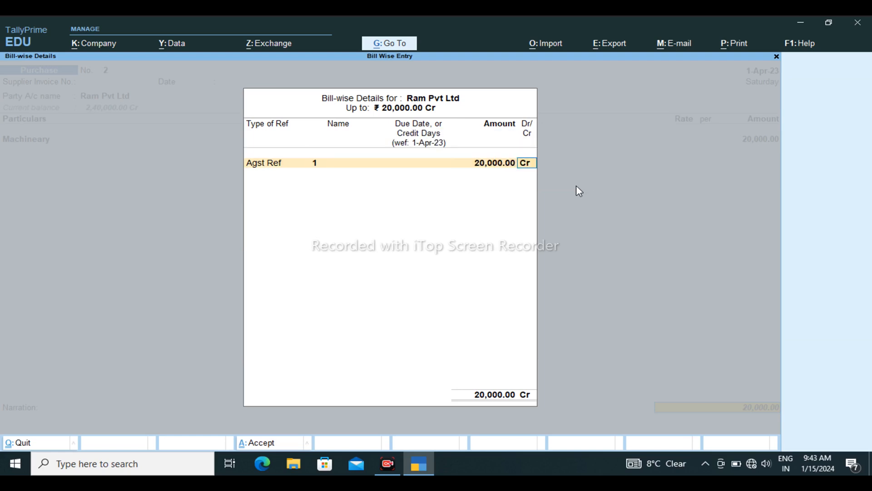
pyautogui.press('Return')
pyautogui.press('Return')
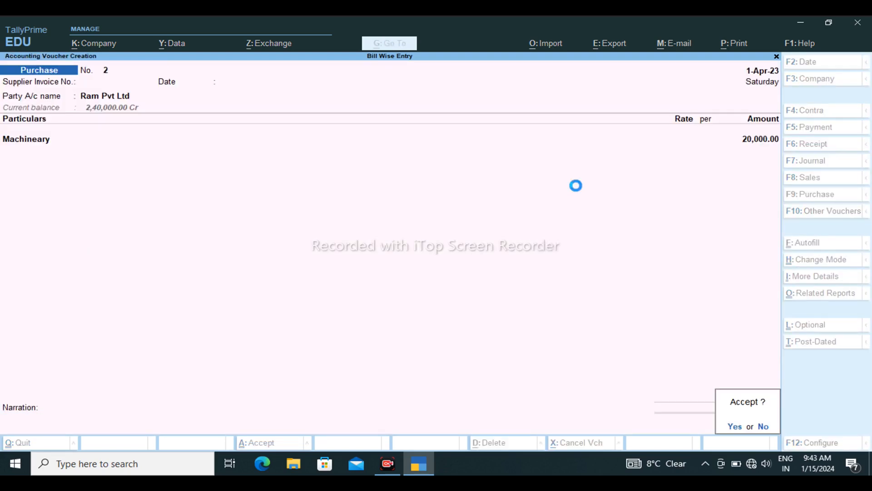
pyautogui.press('Return')
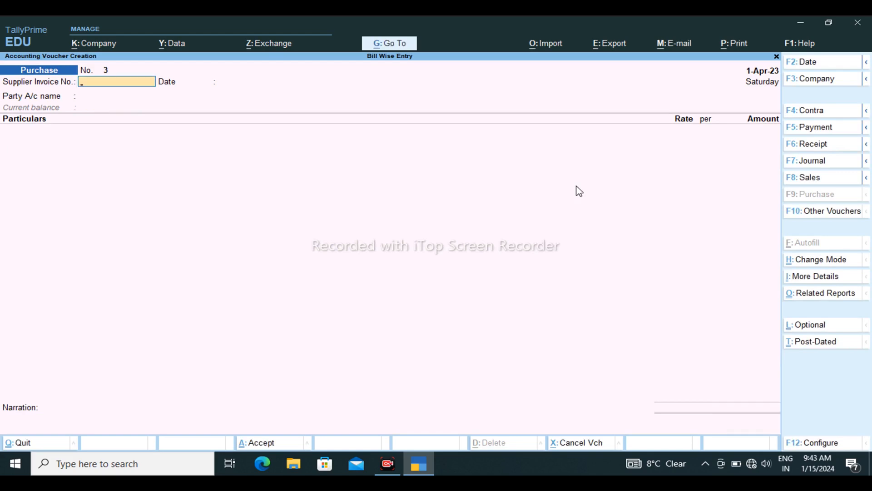
# Leave voucher creation and open the company's Balance Sheet
pyautogui.press('Escape')
pyautogui.press('Return')
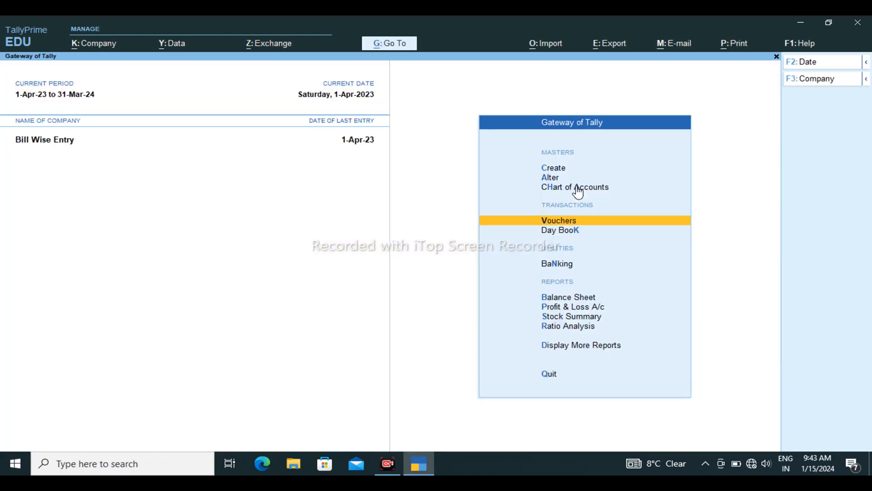
pyautogui.press('Down')
pyautogui.press('Down')
pyautogui.press('Down')
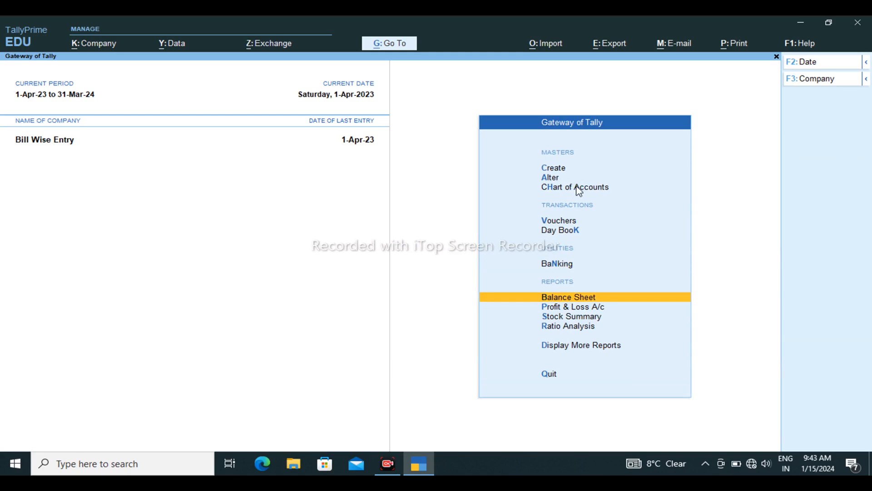
pyautogui.press('Return')
# Drill down from Current Liabilities through Sundry Creditors to check Ram Pvt Ltd's closing balance, and return to the Gateway of Tally
pyautogui.press('Down')
pyautogui.press('Down')
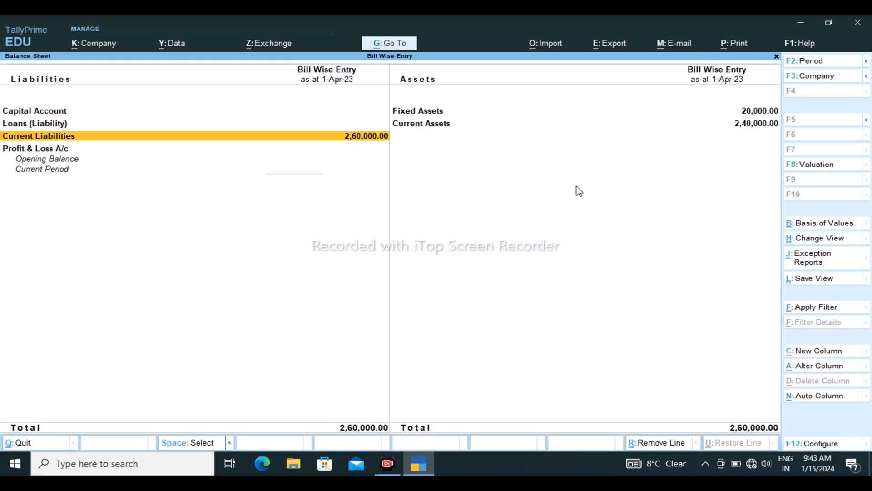
pyautogui.press('Return')
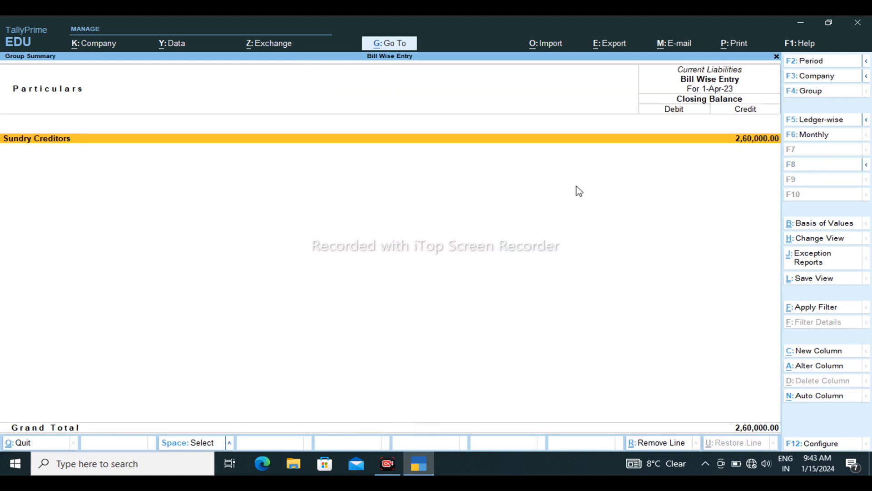
pyautogui.press('Return')
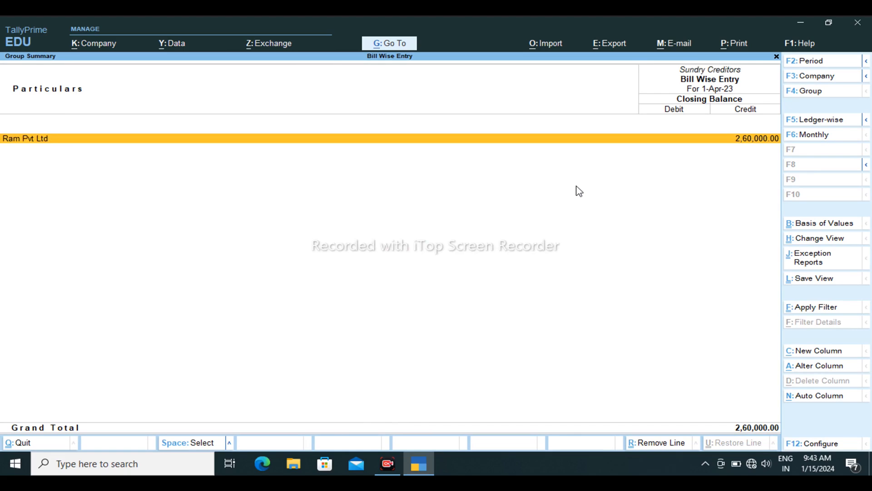
pyautogui.press('Escape')
pyautogui.press('Escape')
pyautogui.press('Escape')
pyautogui.press('Escape')
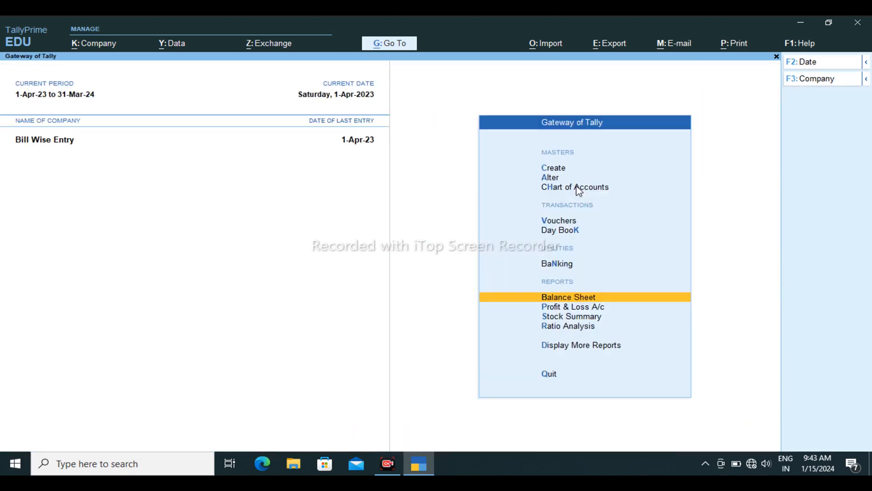
pyautogui.press('Escape')
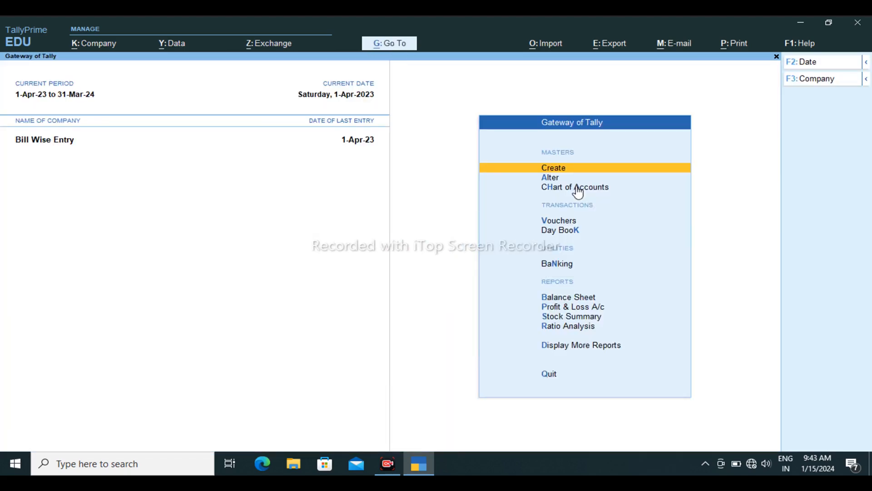
# Start a new accounting voucher and switch its type to Receipt
pyautogui.press('Down')
pyautogui.press('Down')
pyautogui.press('Down')
pyautogui.press('Return')
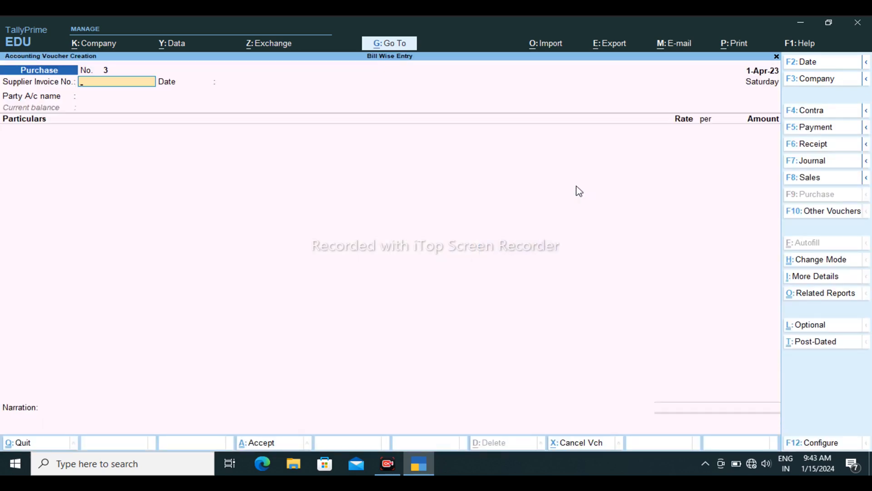
pyautogui.press('F6')
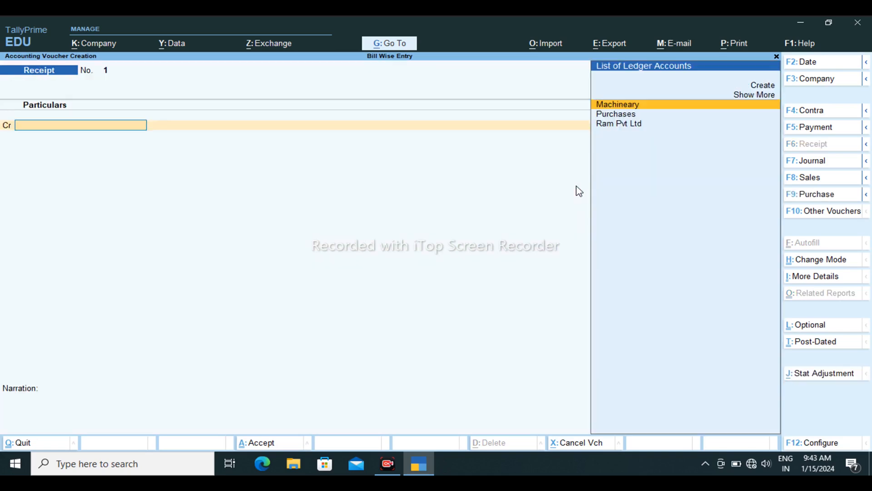
# Create a ledger named Sumit Technology under Sundry Debtors with bill-by-bill balances for the receipt's credit line
pyautogui.press('Up')
pyautogui.press('Up')
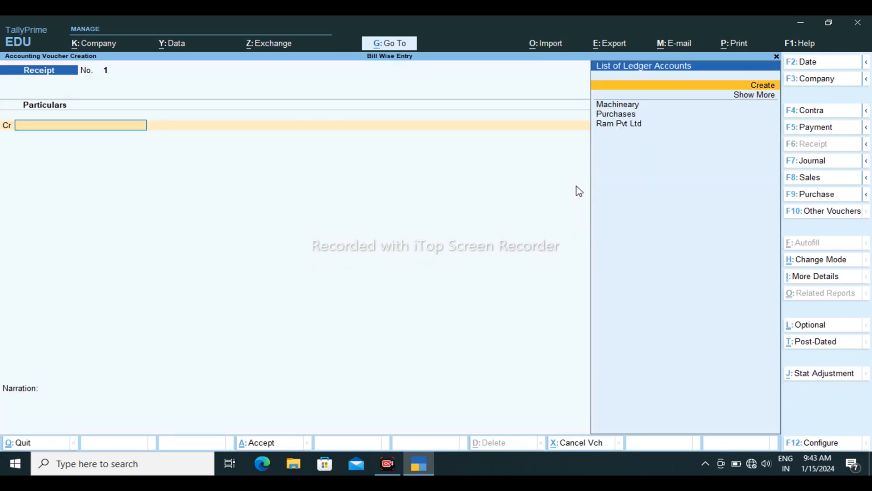
pyautogui.press('Return')
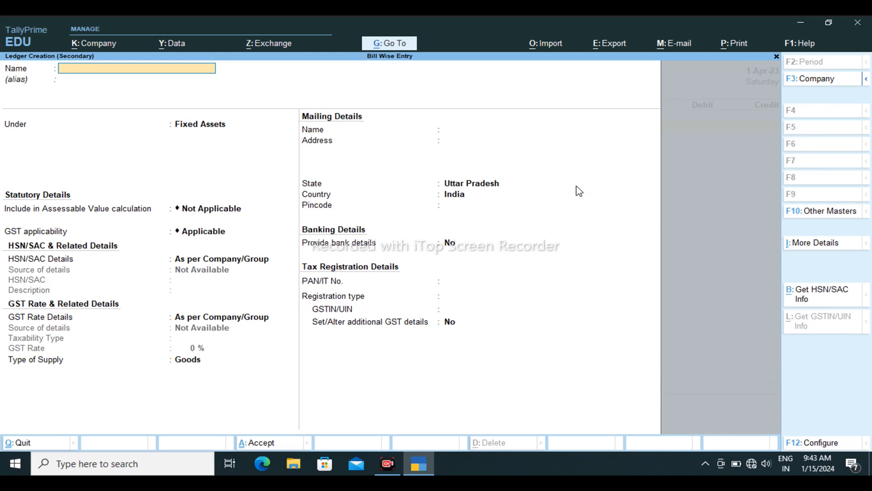
pyautogui.write('Sumit Technology')
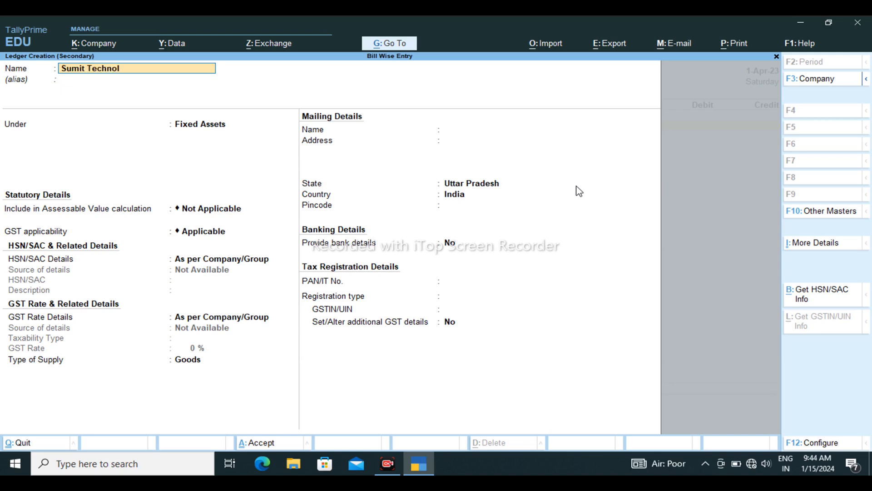
pyautogui.press('Return')
pyautogui.press('Return')
pyautogui.write('Sundry Debtors')
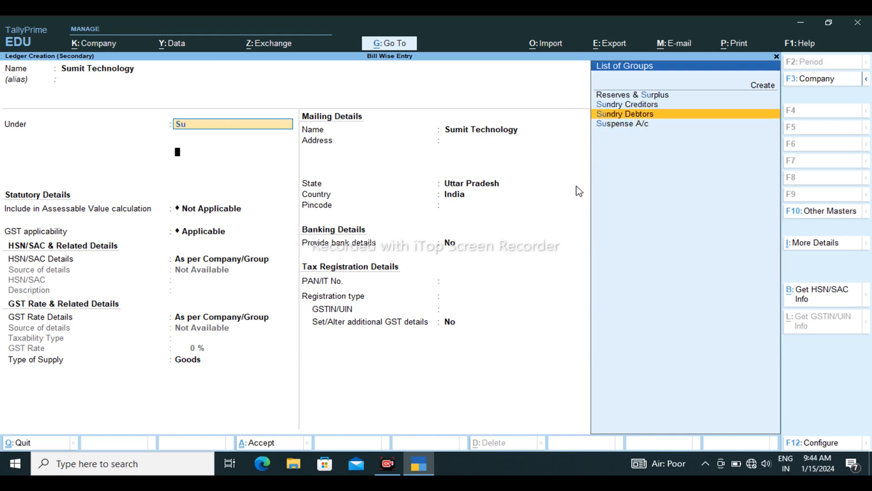
pyautogui.press('Return')
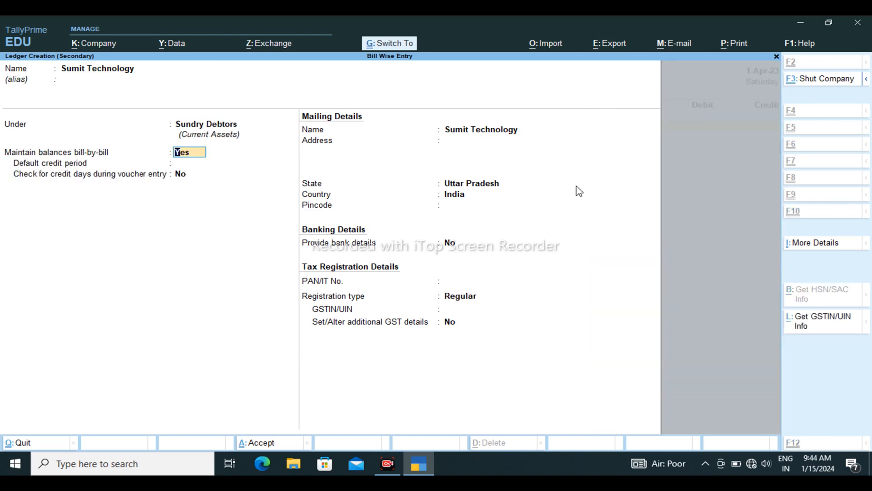
pyautogui.hotkey('ctrl', 'a')
# Credit Sumit Technology with 20000 and record the full amount as an Advance in its bill-wise details
pyautogui.write('20000')
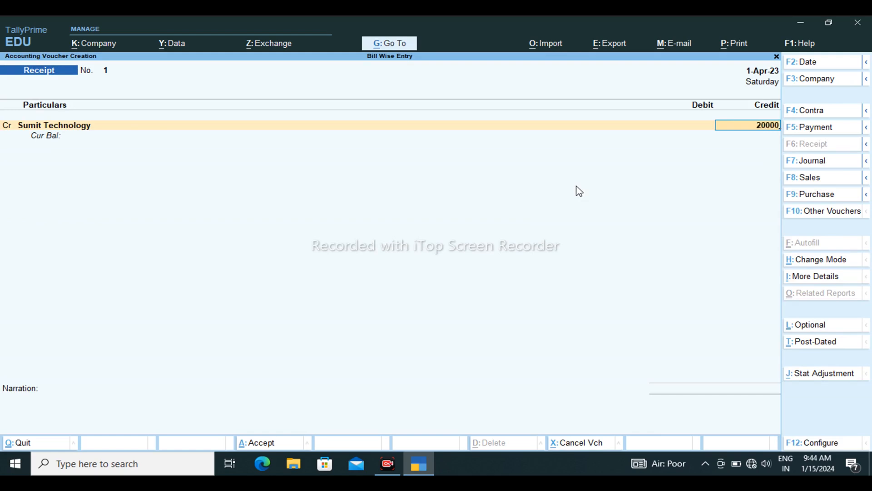
pyautogui.press('Return')
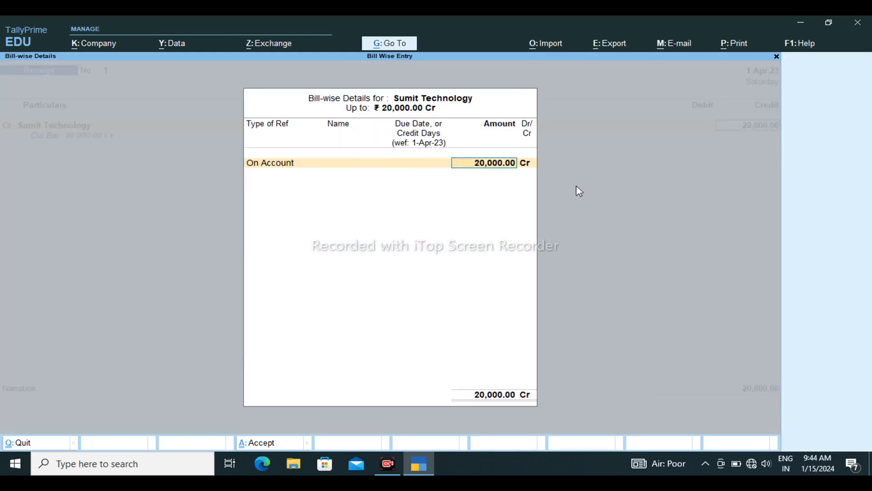
pyautogui.press('Up')
pyautogui.press('Up')
pyautogui.press('Up')
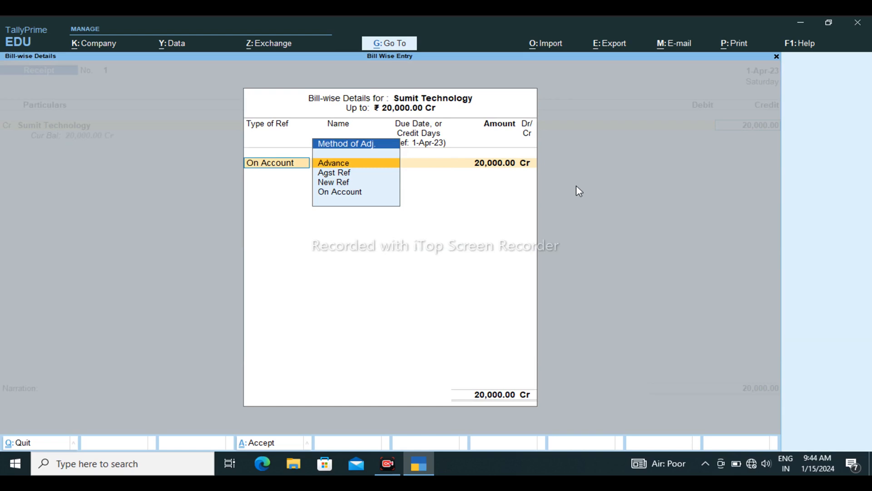
pyautogui.press('Return')
pyautogui.press('Return')
pyautogui.press('Return')
pyautogui.press('Return')
pyautogui.press('Return')
pyautogui.press('Return')
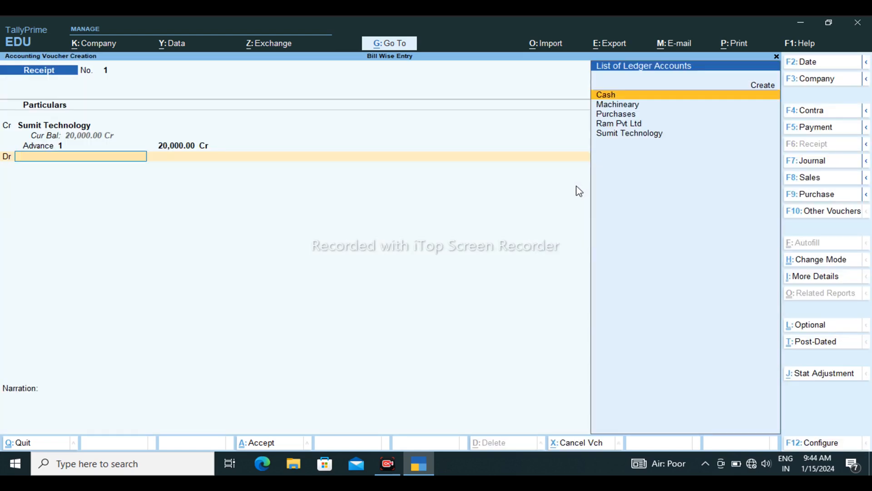
# Debit Cash for the full amount and save the receipt voucher with a blank narration
pyautogui.press('Return')
pyautogui.press('Return')
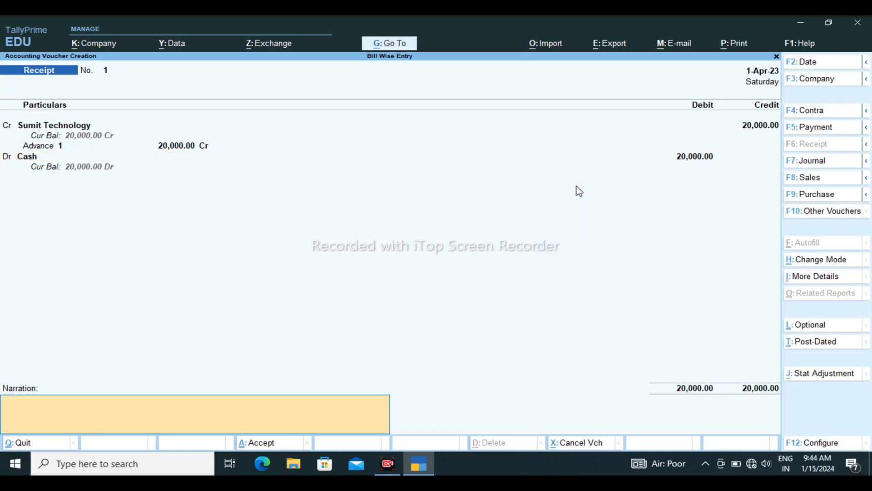
pyautogui.press('Return')
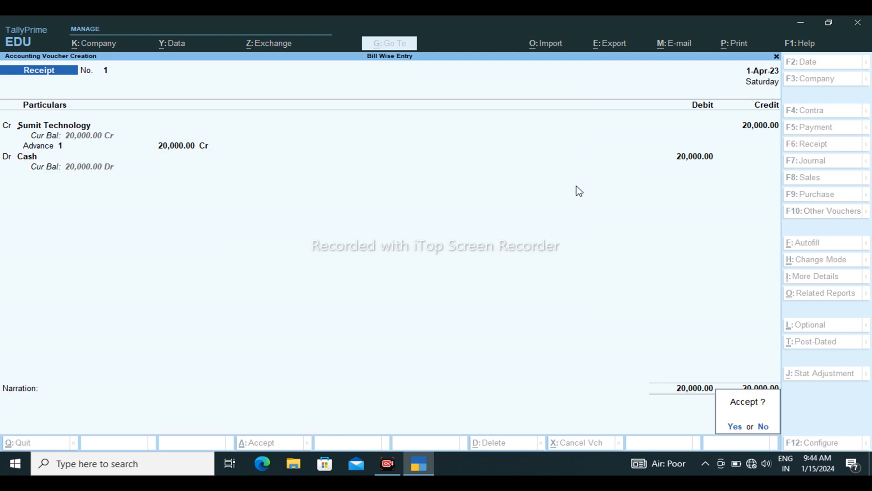
pyautogui.press('Return')
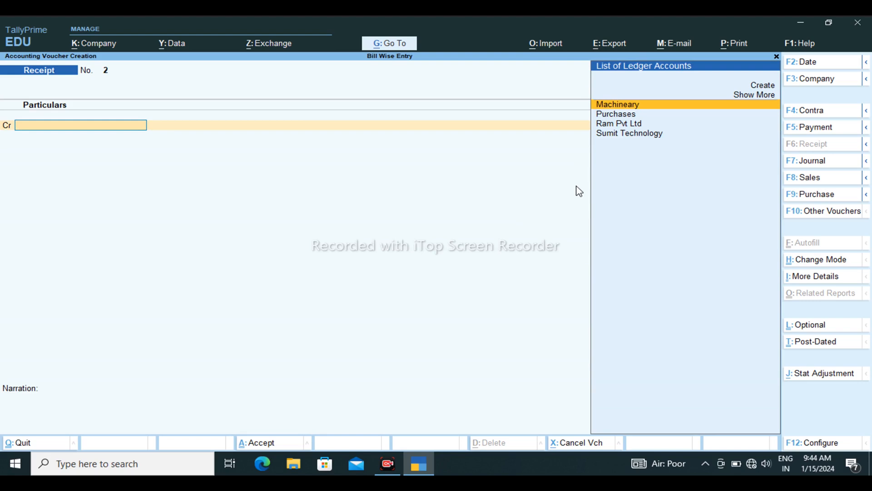
# Switch to a new Sales voucher and change its mode to Item Invoice
pyautogui.press('Escape')
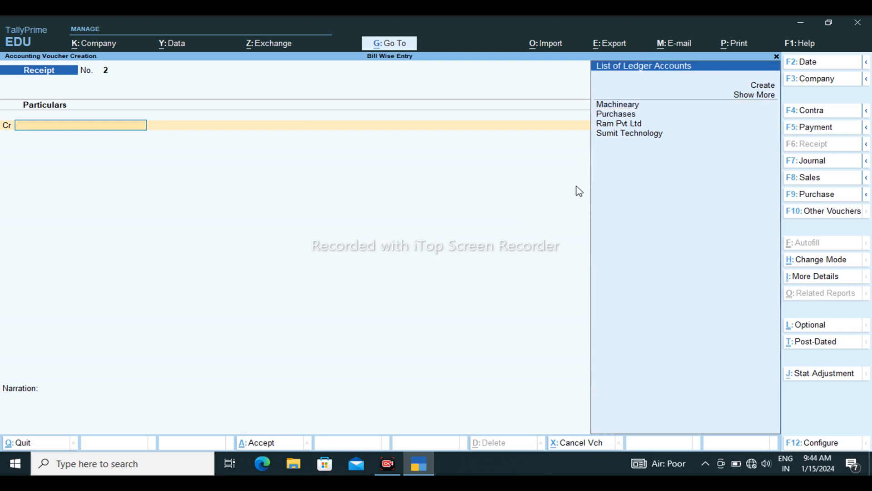
pyautogui.press('F8')
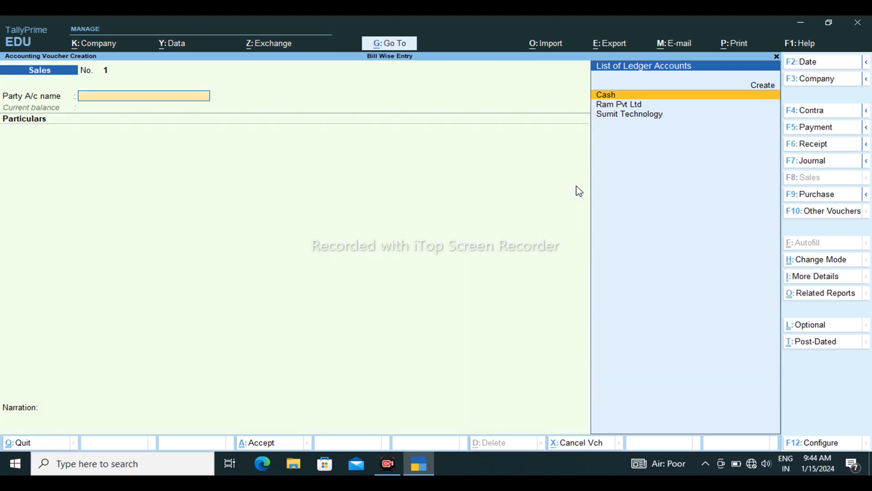
pyautogui.press('Up')
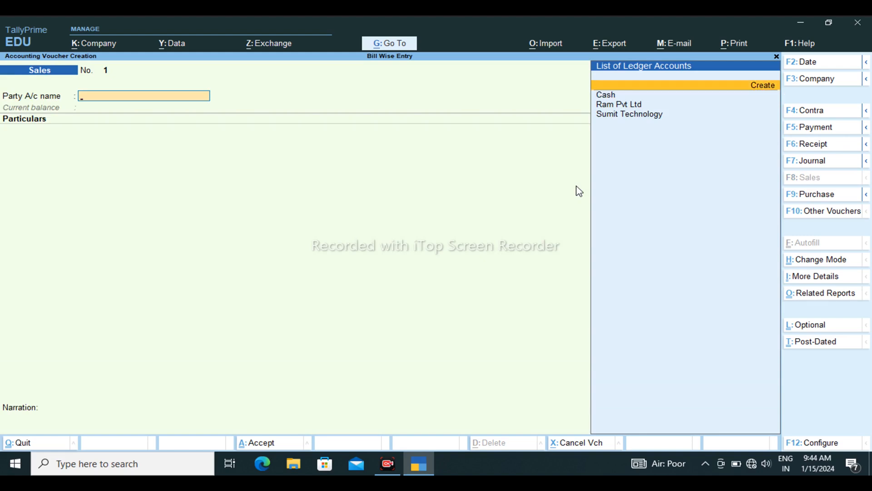
pyautogui.hotkey('ctrl', 'h')
pyautogui.press('Up')
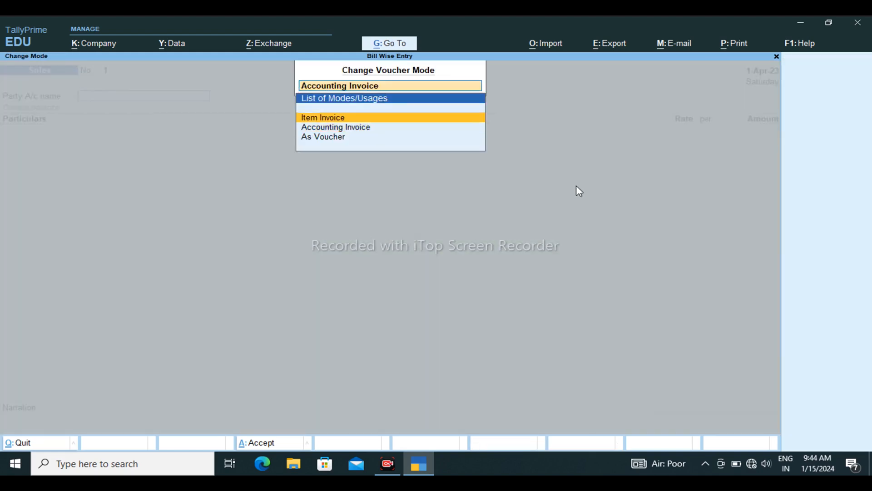
pyautogui.press('Return')
# Set Sumit Technology as the sales voucher's party account, leaving the dispatch and party details at their defaults
pyautogui.press('Return')
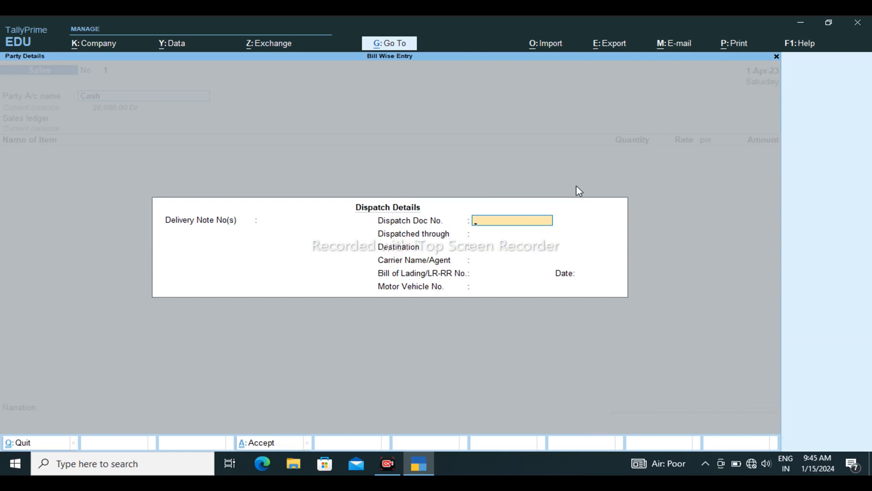
pyautogui.press('Up')
pyautogui.press('Escape')
pyautogui.press('Down')
pyautogui.press('Down')
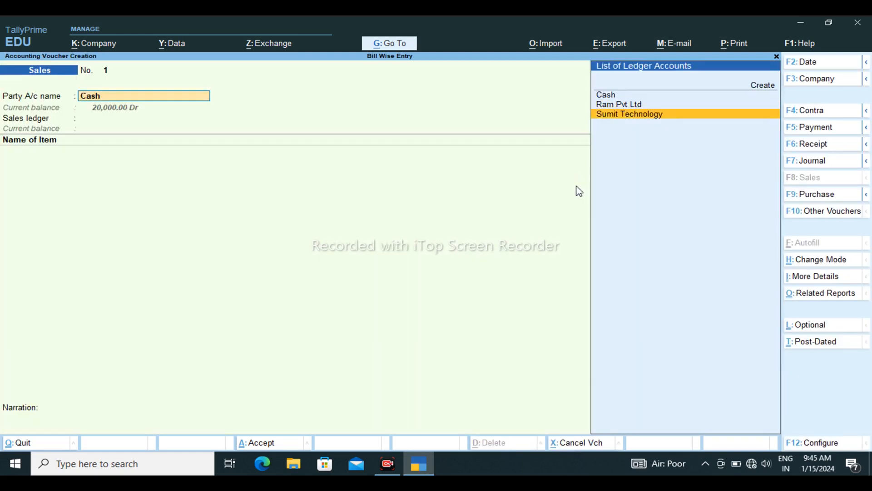
pyautogui.press('Return')
pyautogui.hotkey('ctrl', 'a')
pyautogui.hotkey('ctrl', 'a')
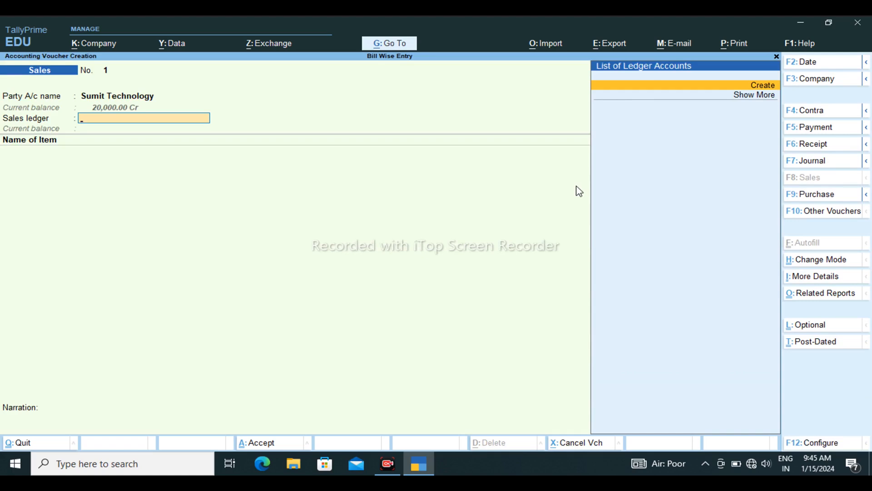
# Create a ledger named Sales under Sales Accounts for the voucher's sales ledger, keeping its remaining details at their defaults
pyautogui.press('Return')
pyautogui.write('Sa')
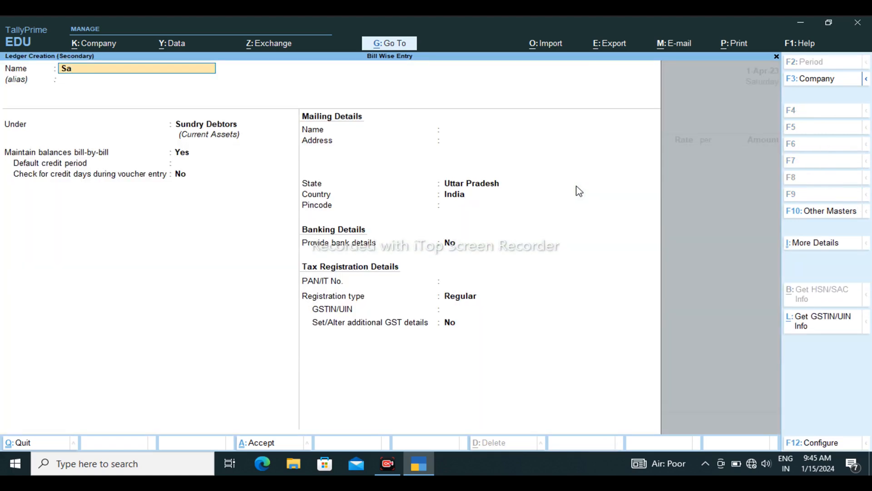
pyautogui.write('les')
pyautogui.press('Return')
pyautogui.write('Sa')
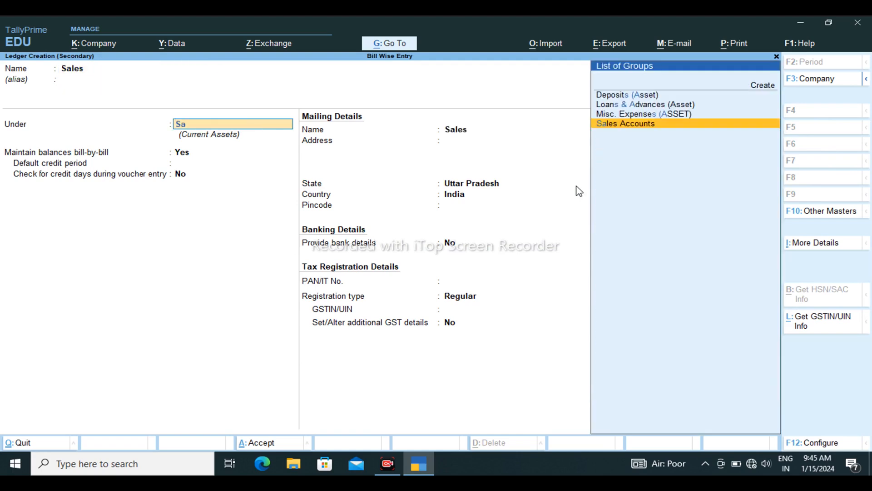
pyautogui.press('Return')
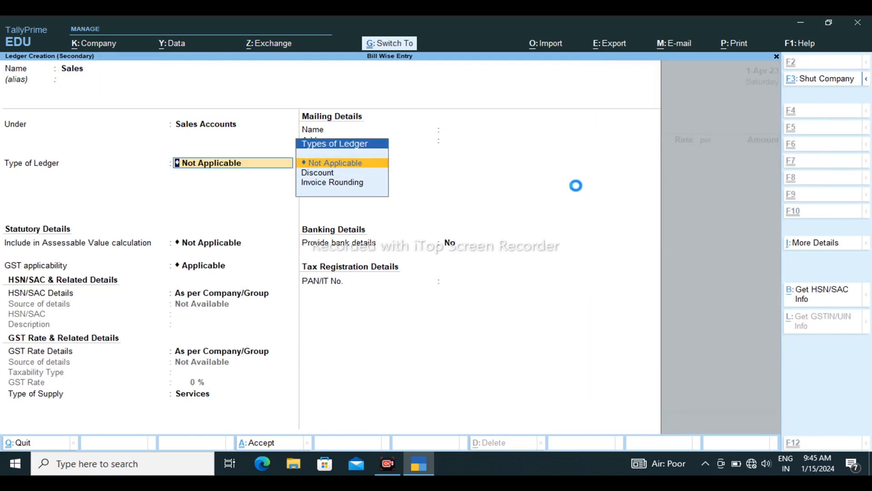
pyautogui.hotkey('ctrl', 'a')
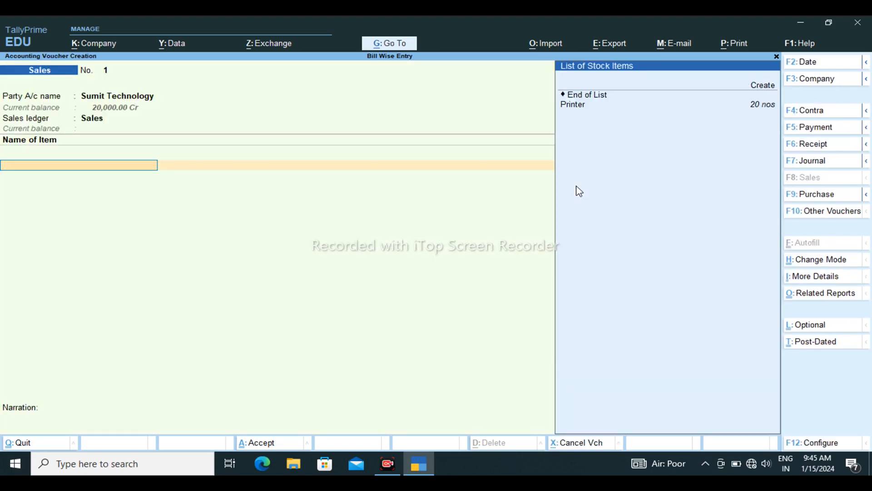
# Add the stock item Printer to the sales voucher with a quantity of 20 nos
pyautogui.press('Up')
pyautogui.press('Down')
pyautogui.press('Return')
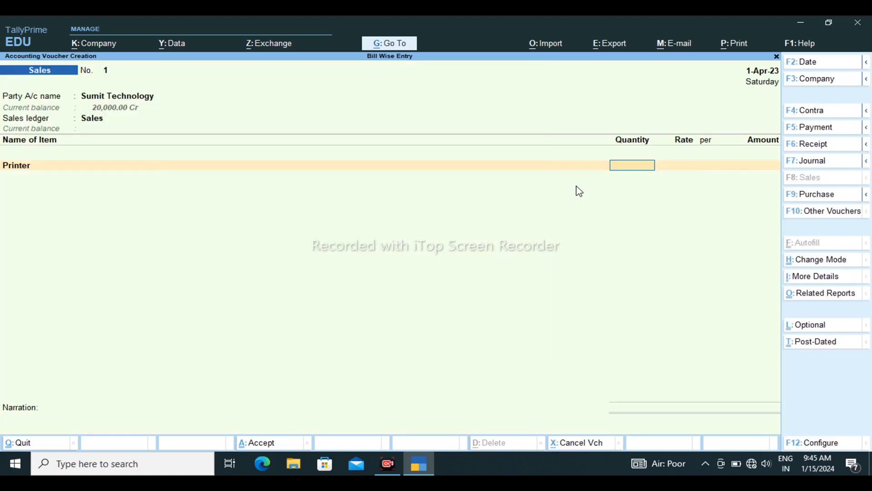
pyautogui.write('2')
pyautogui.press('BackSpace')
pyautogui.write('20')
pyautogui.press('Return')
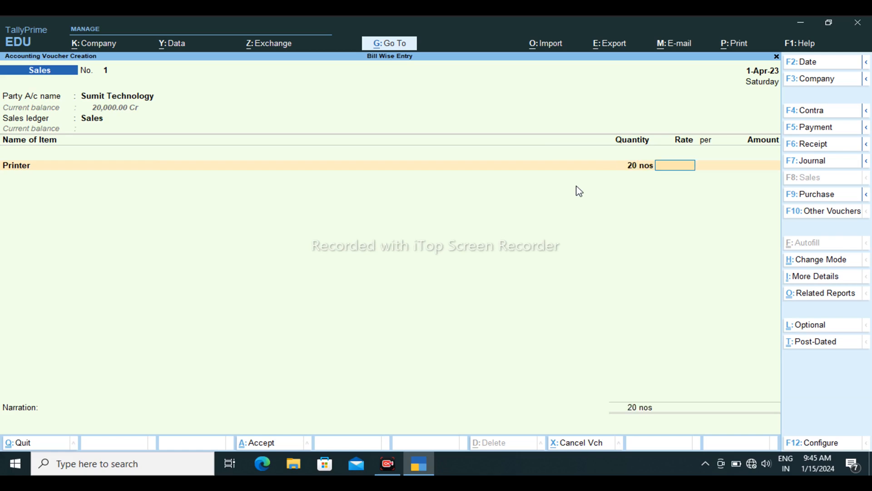
# Set the Printer rate to 20000 per nos and complete the item line
pyautogui.press('BackSpace')
pyautogui.write('20')
pyautogui.press('Return')
pyautogui.write('20000')
pyautogui.press('Return')
pyautogui.press('Return')
pyautogui.press('Return')
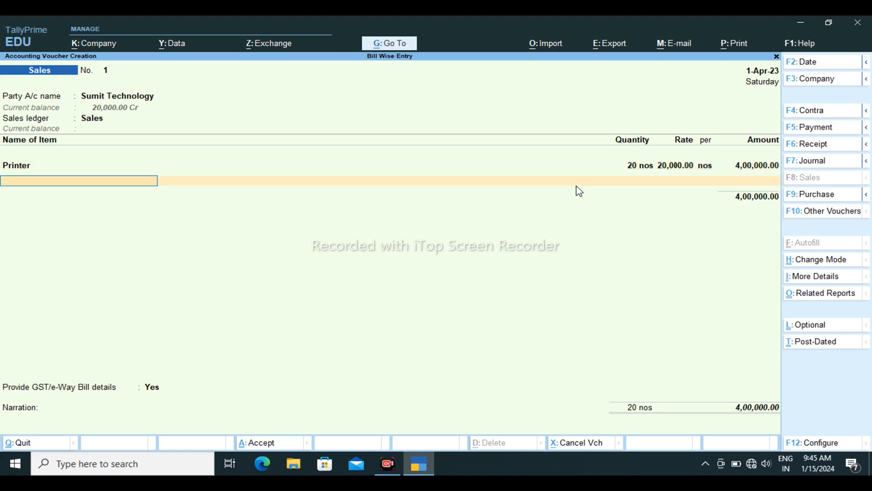
# End the item list and set Provide GST/e-Way Bill details to No
pyautogui.press('Return')
pyautogui.press('Return')
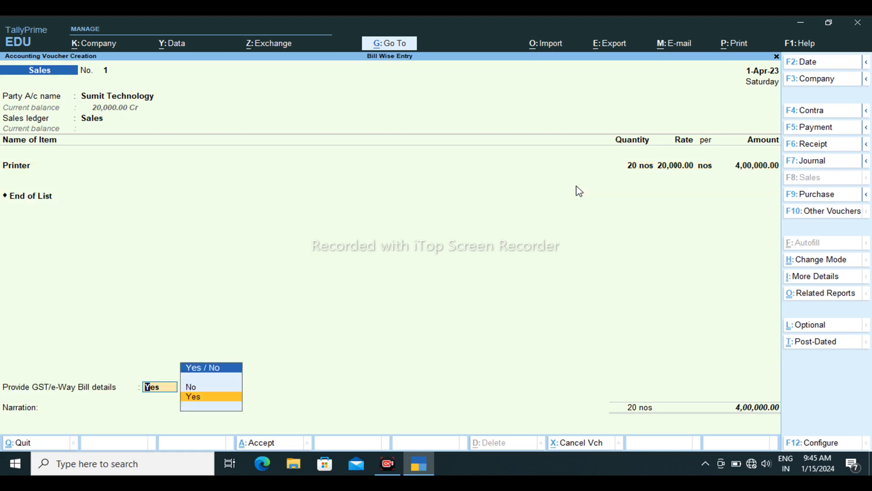
pyautogui.press('Up')
pyautogui.press('Return')
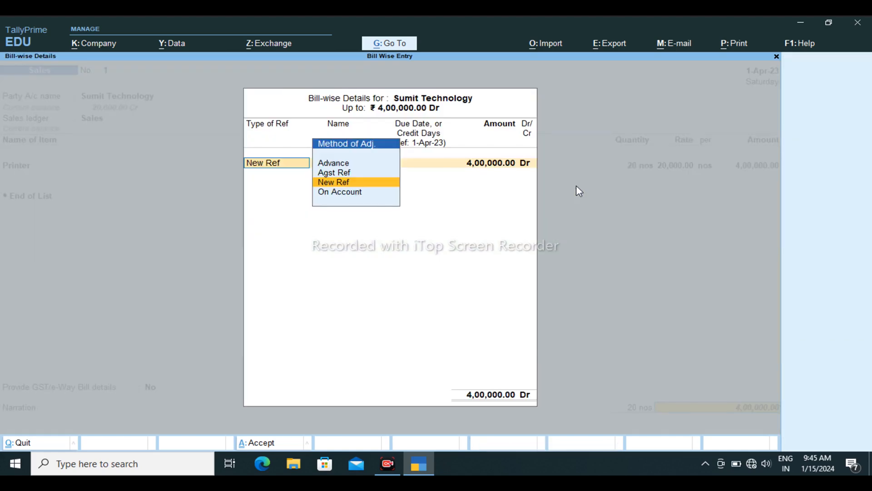
# Record Sumit Technology's full sales amount as Agst Ref against its pending bill 1 in the bill-wise details
pyautogui.press('Return')
pyautogui.hotkey('shift', 'Tab')
pyautogui.press('Up')
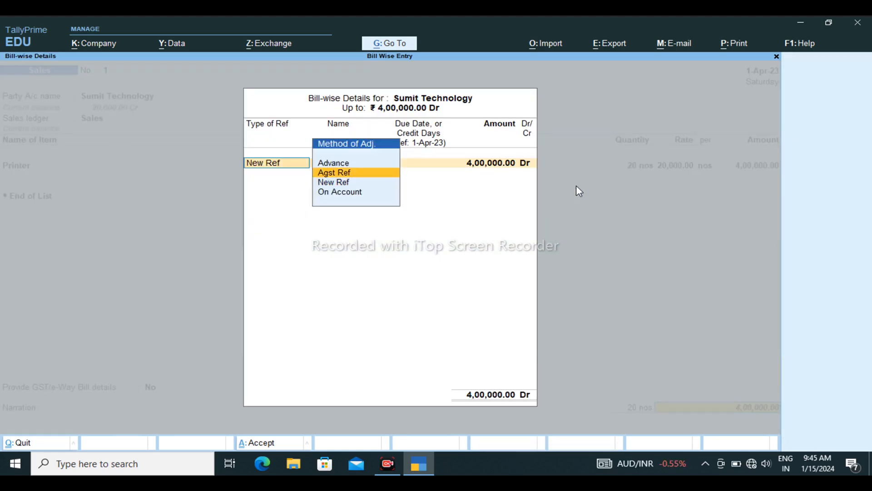
pyautogui.press('Return')
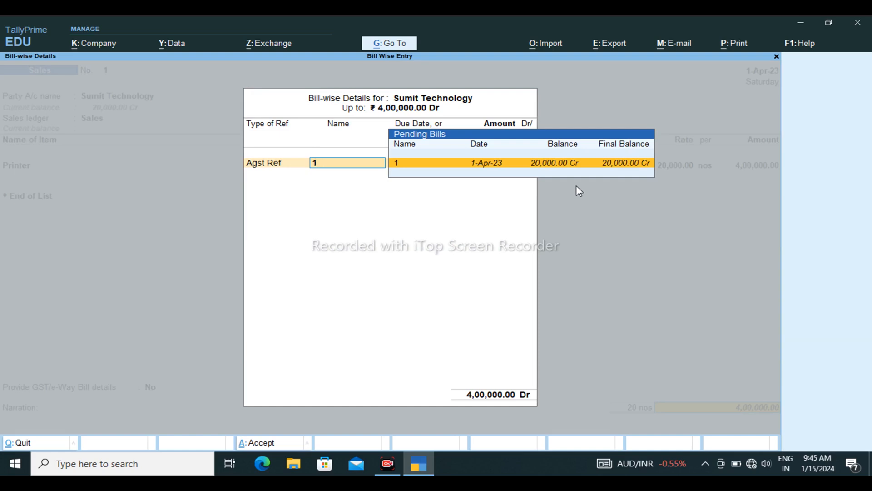
pyautogui.press('Return')
pyautogui.press('Return')
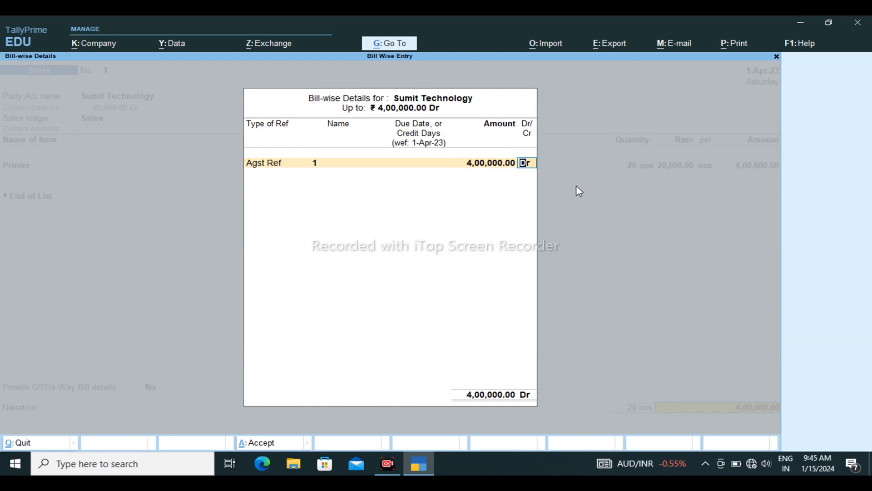
pyautogui.press('Return')
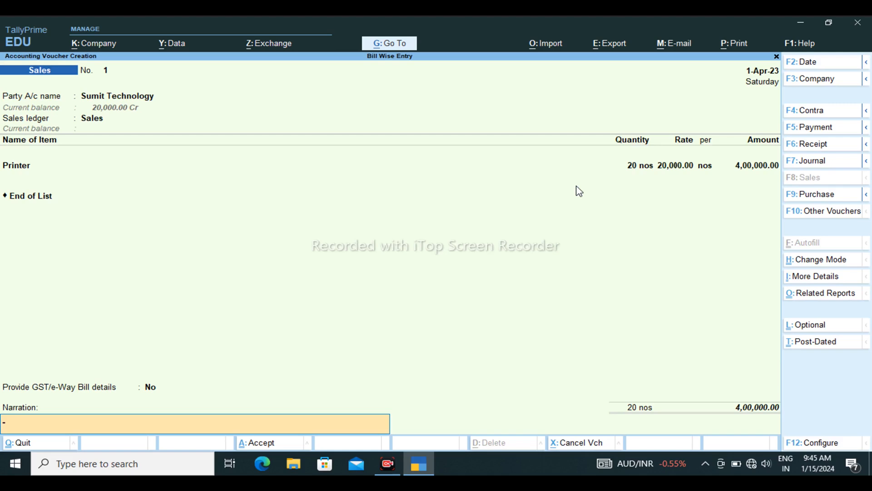
# Save the sales voucher with a blank narration and agree to send its details for e-Way Bill generation
pyautogui.press('Return')
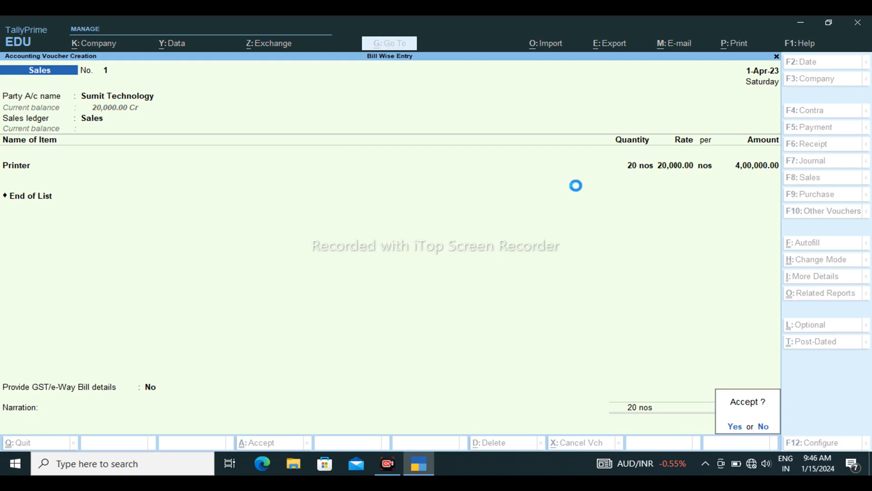
pyautogui.press('Return')
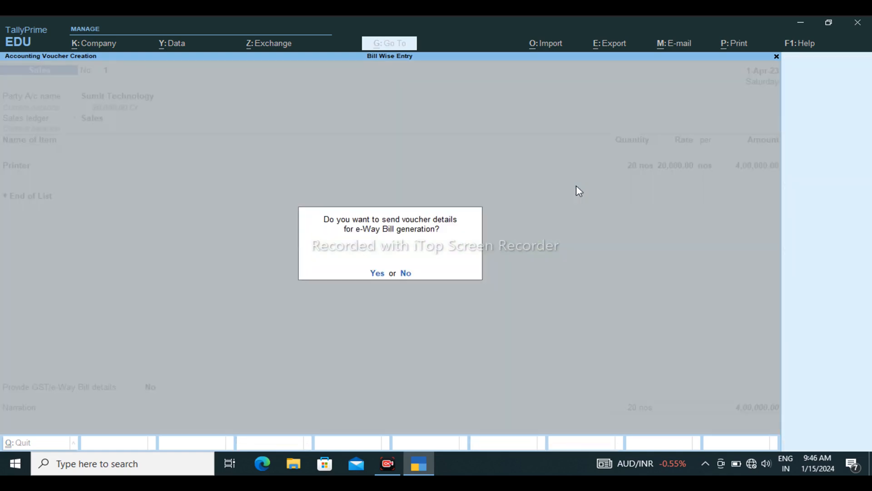
pyautogui.press('Return')
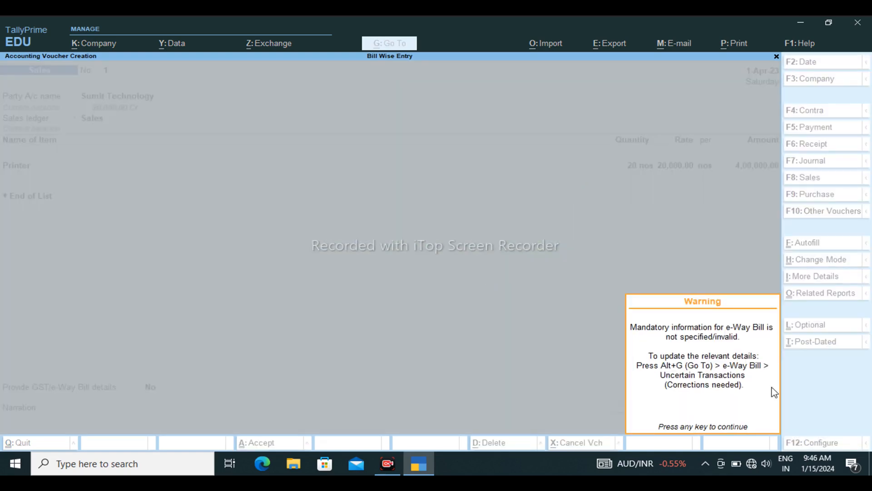
pyautogui.press('Return')
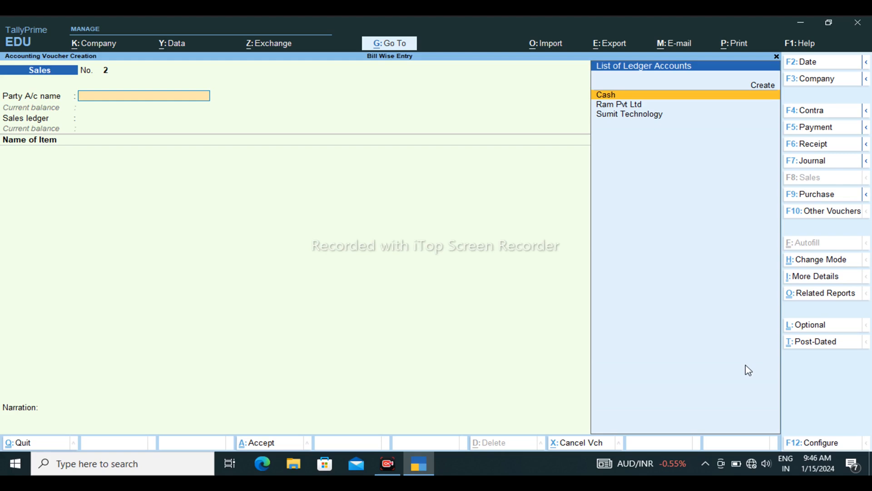
# Switch to a new Payment voucher and debit Ram Pvt Ltd with 20000
pyautogui.press('F5')
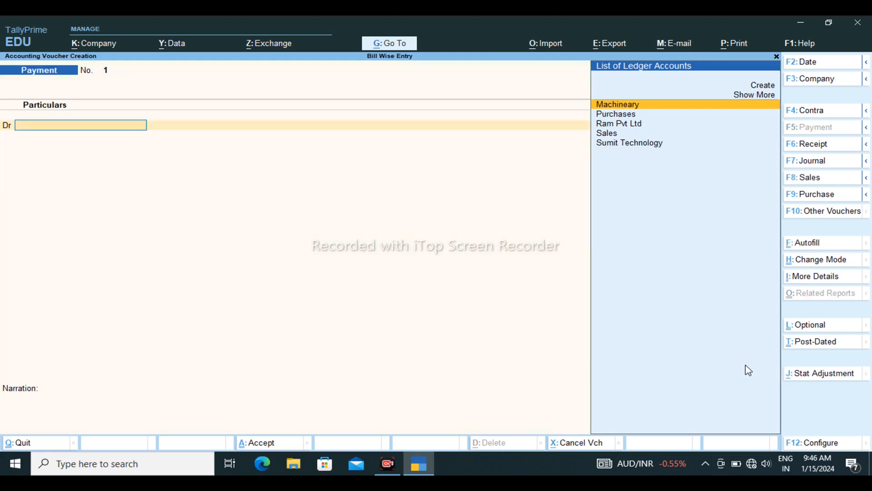
pyautogui.press('Down')
pyautogui.press('Down')
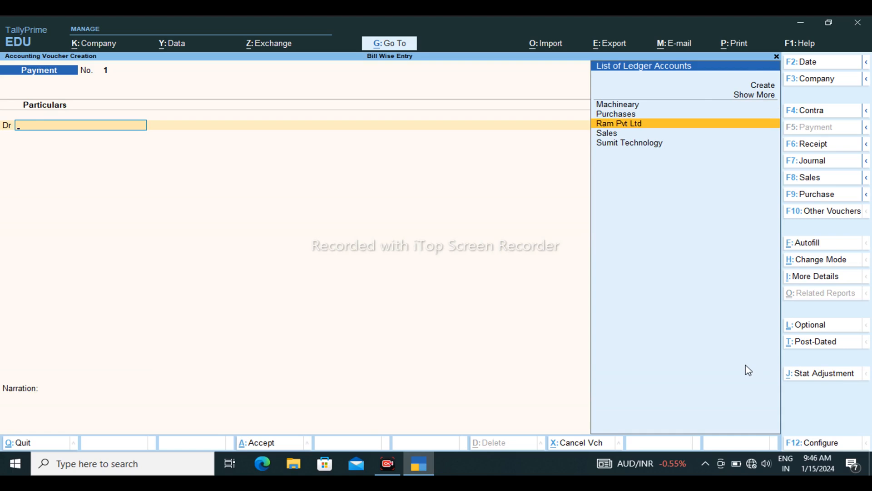
pyautogui.press('Return')
pyautogui.write('20000')
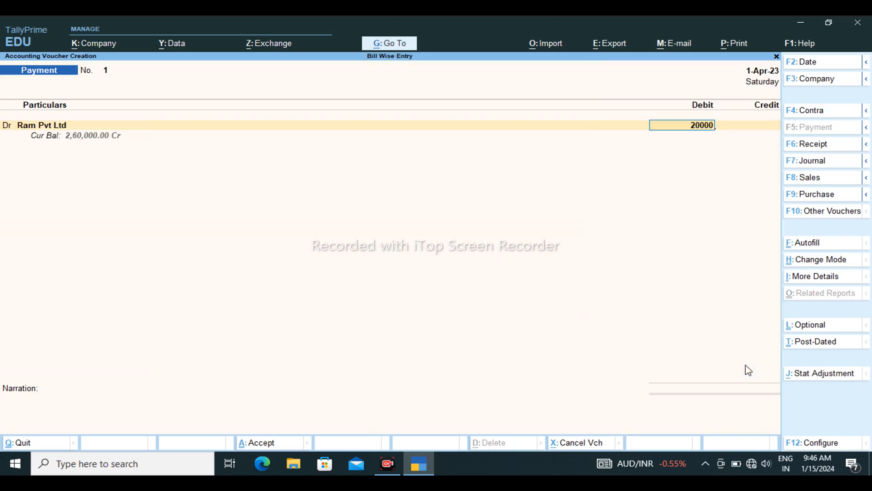
pyautogui.press('Return')
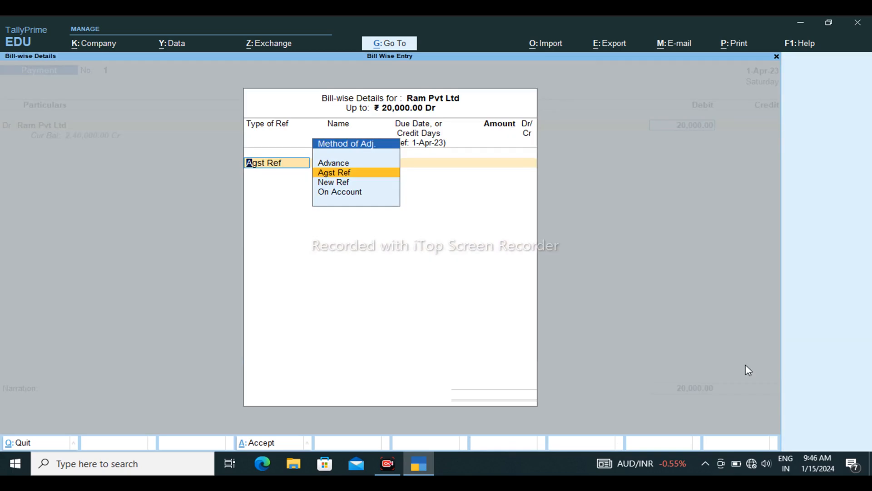
# Record Ram Pvt Ltd's full payment amount as On Account in the bill-wise details
pyautogui.press('Down')
pyautogui.press('Down')
pyautogui.press('Return')
pyautogui.press('Return')
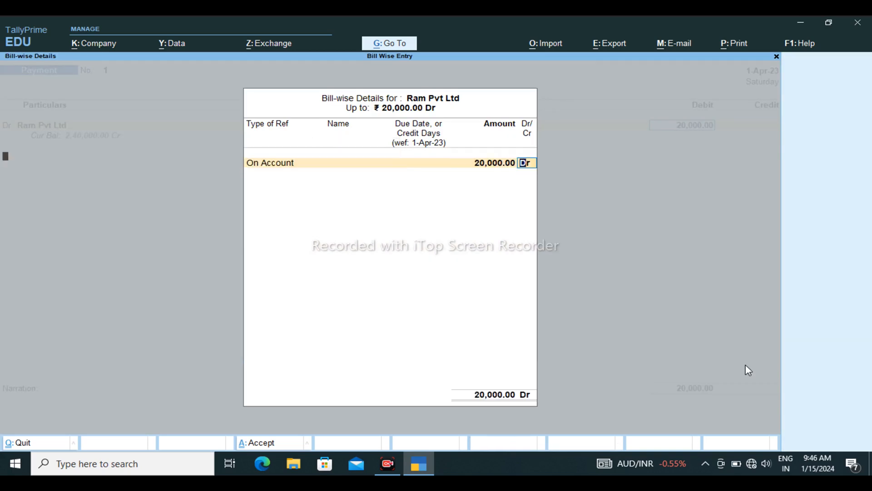
pyautogui.press('Return')
# Credit Cash for the full amount and save the payment voucher with a blank narration
pyautogui.press('Return')
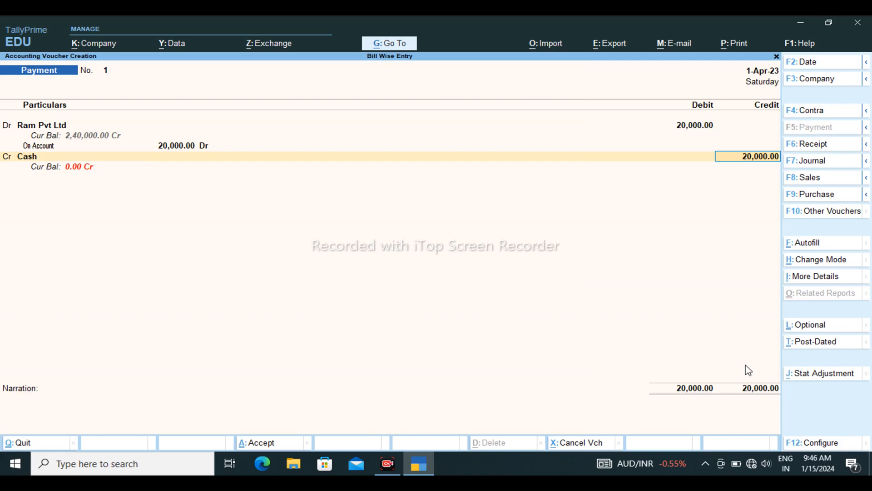
pyautogui.press('Return')
pyautogui.press('Return')
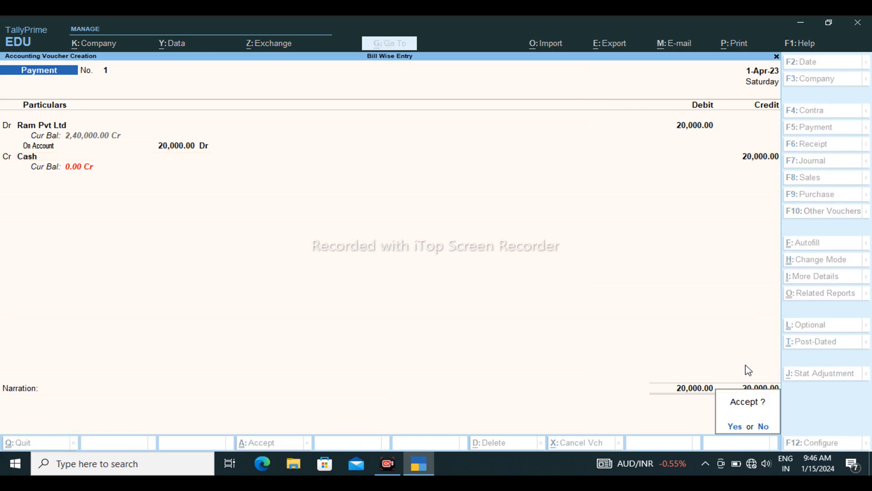
pyautogui.press('Return')
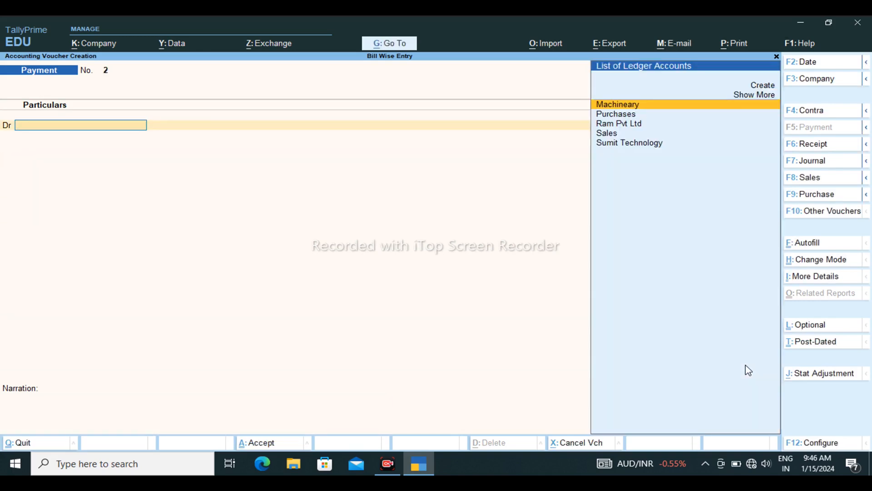